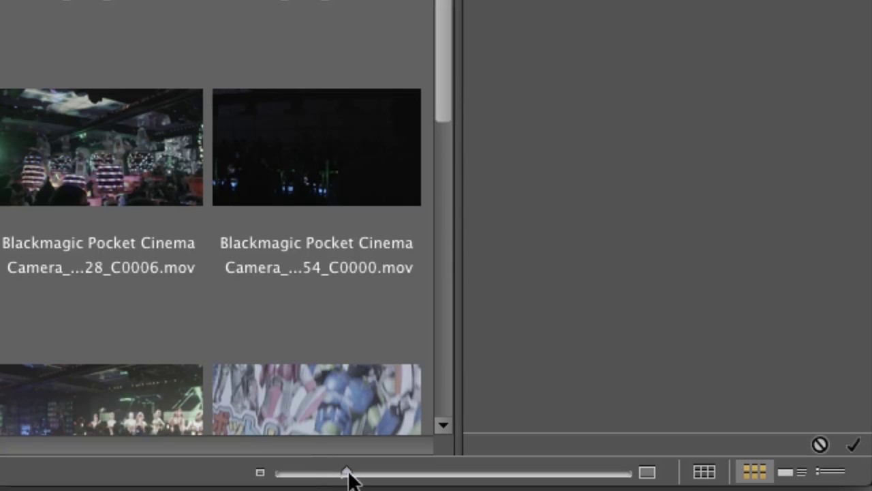
Enlarge the thumbnails to preview the first clip, then return to a multi-column grid
{"action": "left_click_drag", "start_coordinate": [697, 484], "coordinate": [707, 484]}
{"action": "mouse_move", "coordinate": [374, 475]}
{"action": "left_mouse_down"}
{"action": "mouse_move", "coordinate": [648, 477]}
{"action": "mouse_move", "coordinate": [608, 475]}
{"action": "left_mouse_up"}
{"action": "left_click_drag", "start_coordinate": [782, 484], "coordinate": [791, 485]}
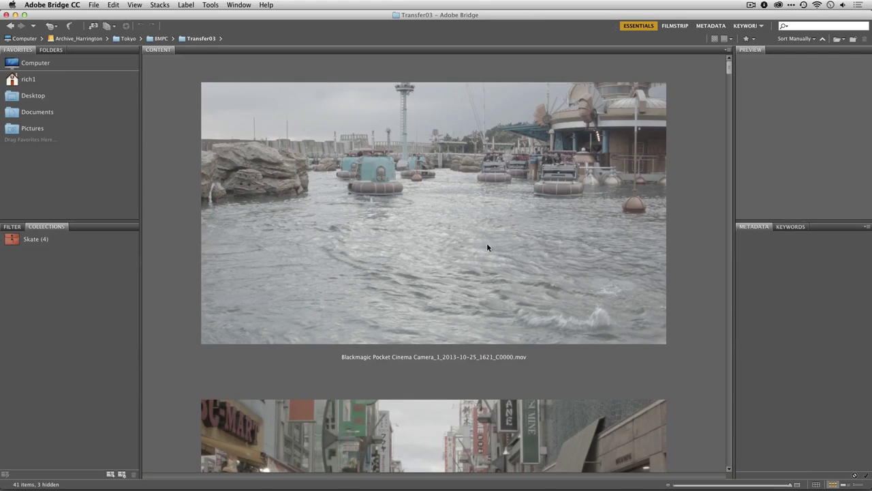
{"action": "left_click", "coordinate": [417, 223]}
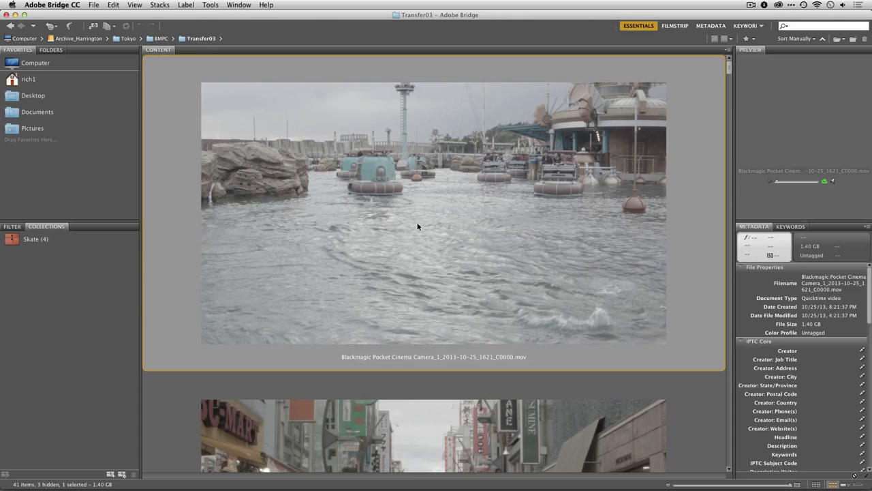
{"action": "left_click", "coordinate": [769, 181]}
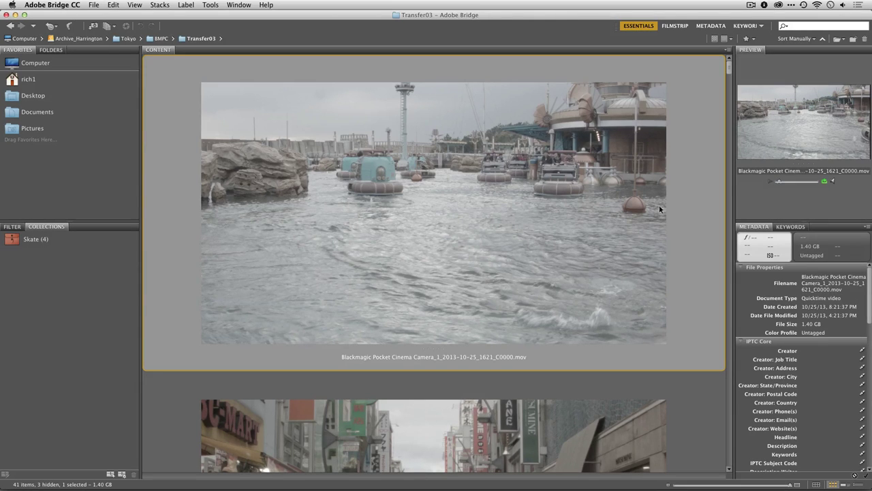
{"action": "left_click_drag", "start_coordinate": [789, 485], "coordinate": [715, 484]}
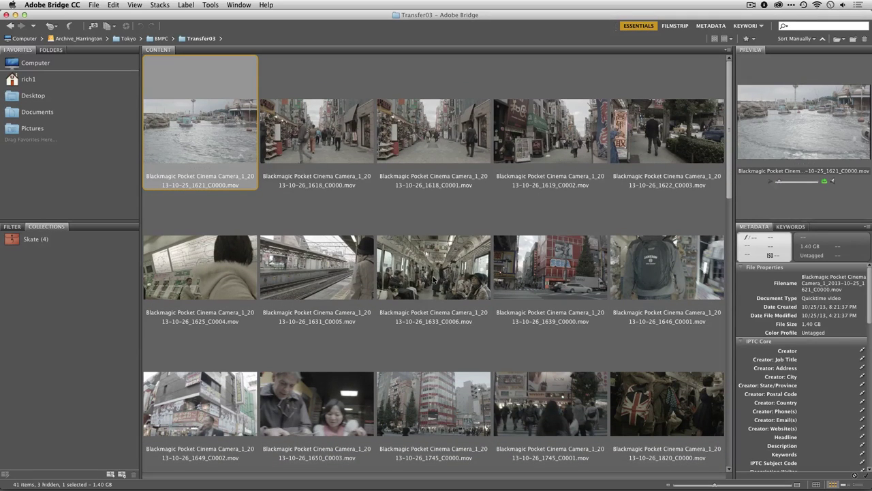
Preview clip 1618_C0000 and rate it four stars
{"action": "left_click", "coordinate": [303, 145]}
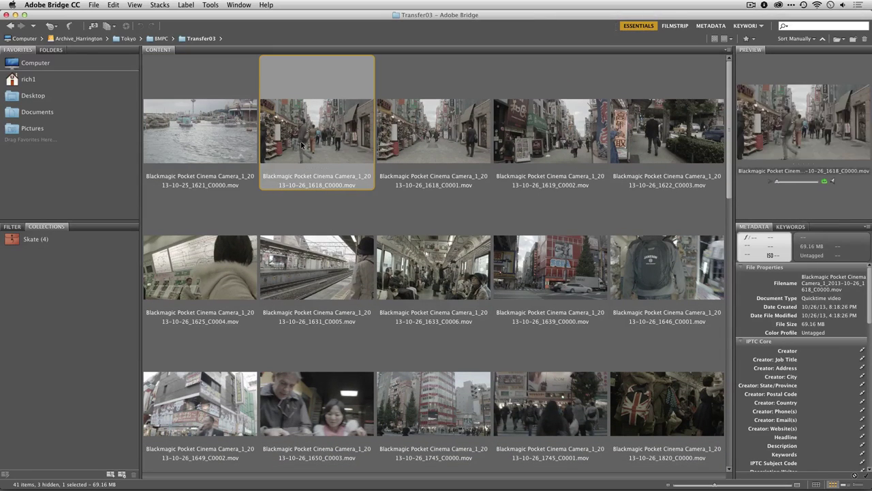
{"action": "left_click", "coordinate": [770, 182]}
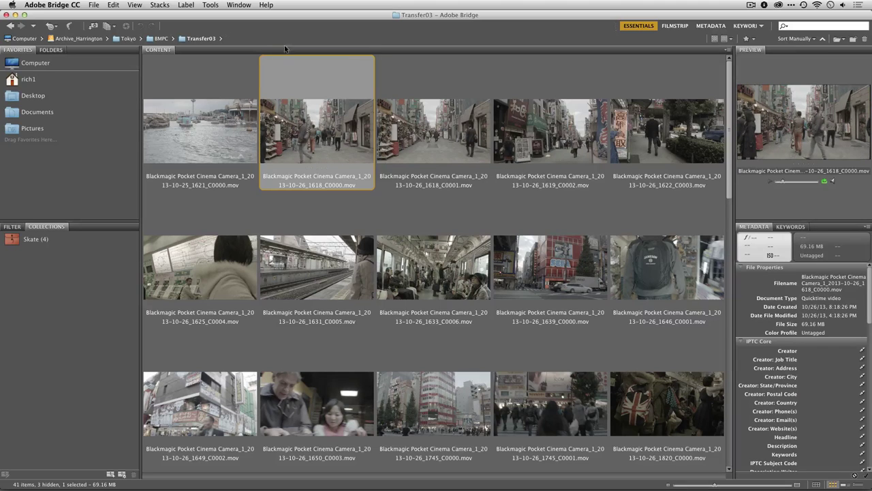
{"action": "left_click", "coordinate": [188, 5]}
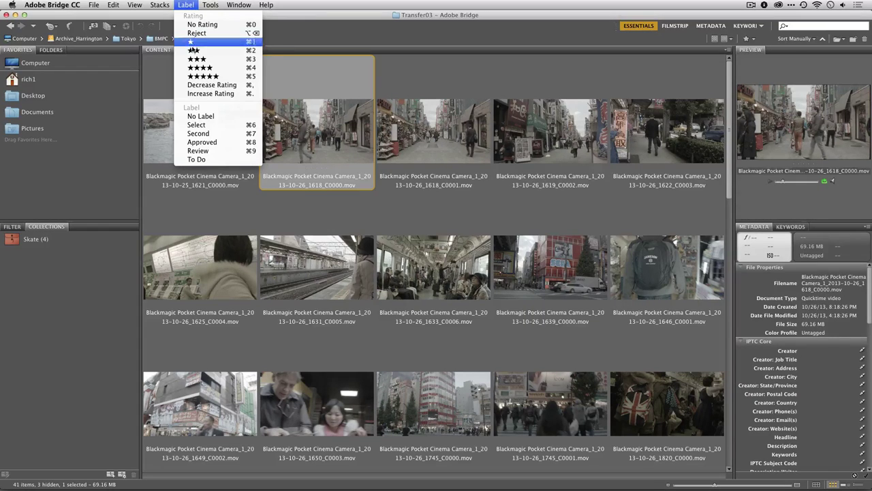
{"action": "left_click", "coordinate": [198, 67]}
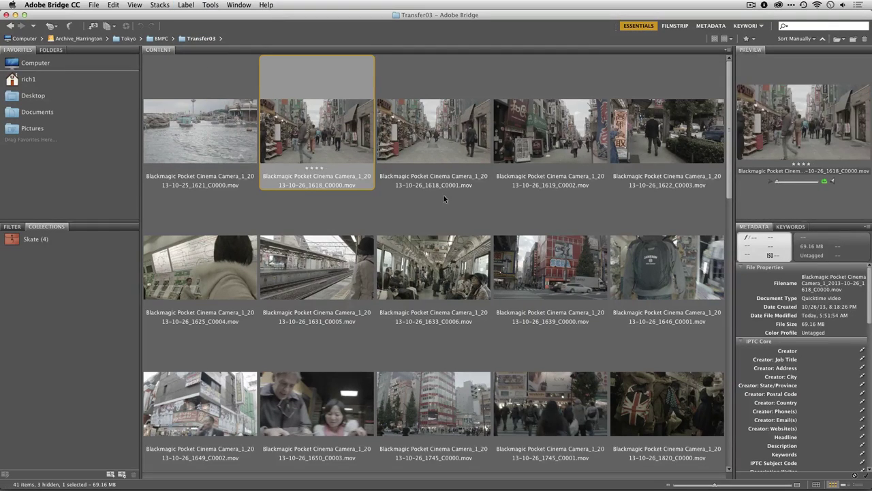
Rate 1618_C0001 three stars and 1619_C0002 five stars
{"action": "left_click", "coordinate": [446, 150]}
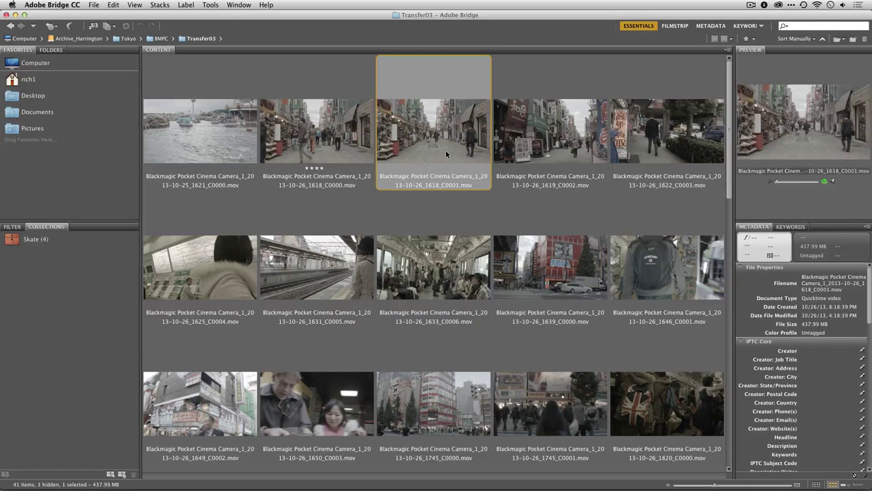
{"action": "key", "text": "ctrl+3"}
{"action": "left_click", "coordinate": [570, 155]}
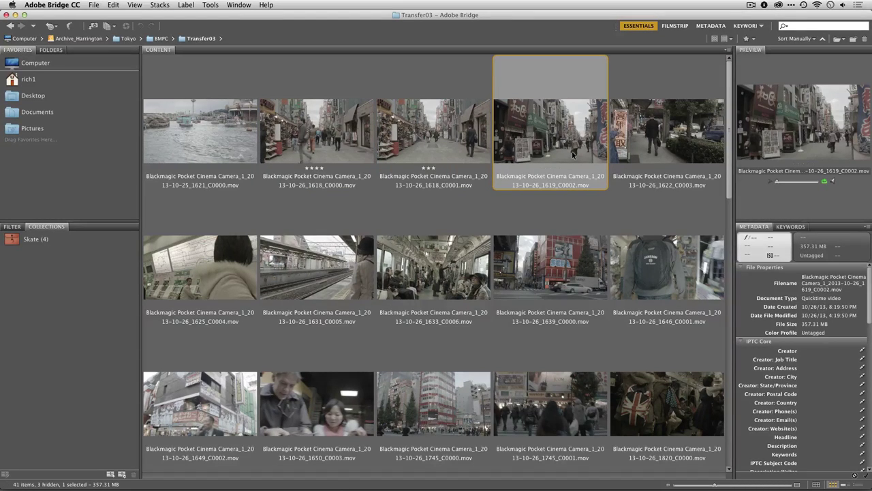
{"action": "key", "text": "ctrl+5"}
Preview clip 1622_C0003 and rate it two stars
{"action": "left_click", "coordinate": [651, 148]}
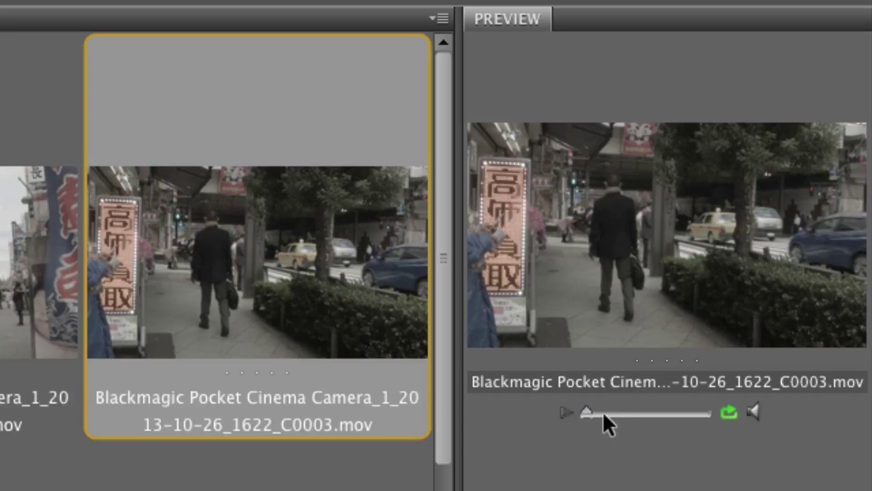
{"action": "left_click", "coordinate": [561, 410]}
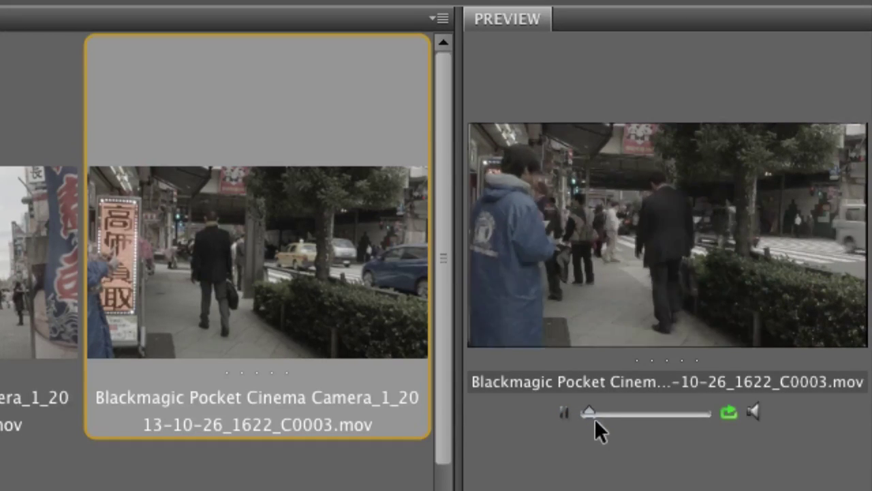
{"action": "left_click_drag", "start_coordinate": [593, 411], "coordinate": [677, 419]}
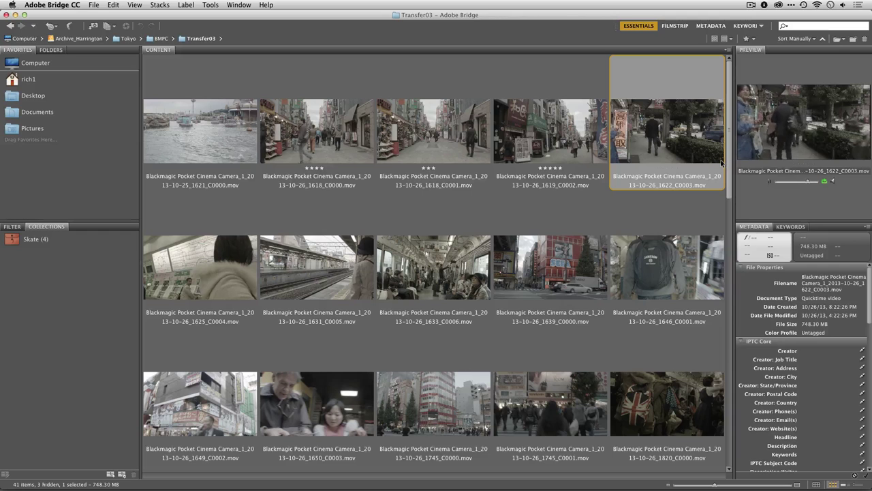
{"action": "key", "text": "ctrl+2"}
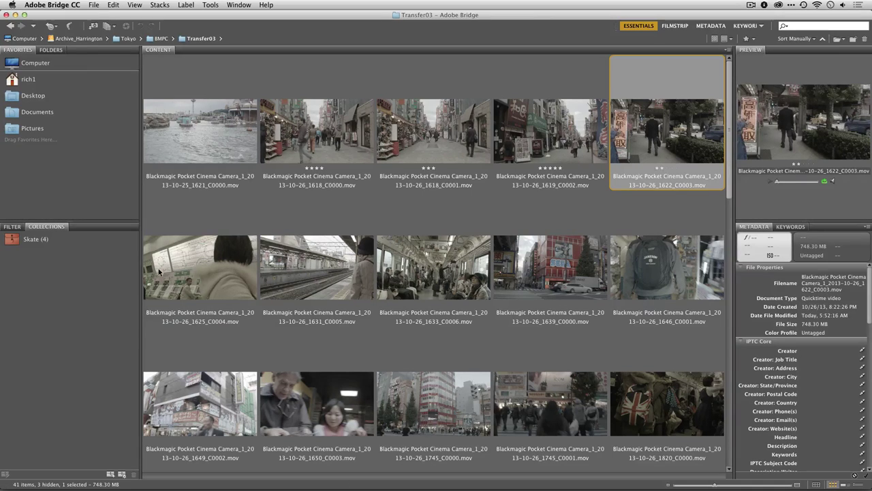
Rate 1625_C0004 four stars and 1631_C0005 five stars
{"action": "left_click", "coordinate": [166, 269]}
{"action": "key", "text": "ctrl+4"}
{"action": "left_click", "coordinate": [330, 281]}
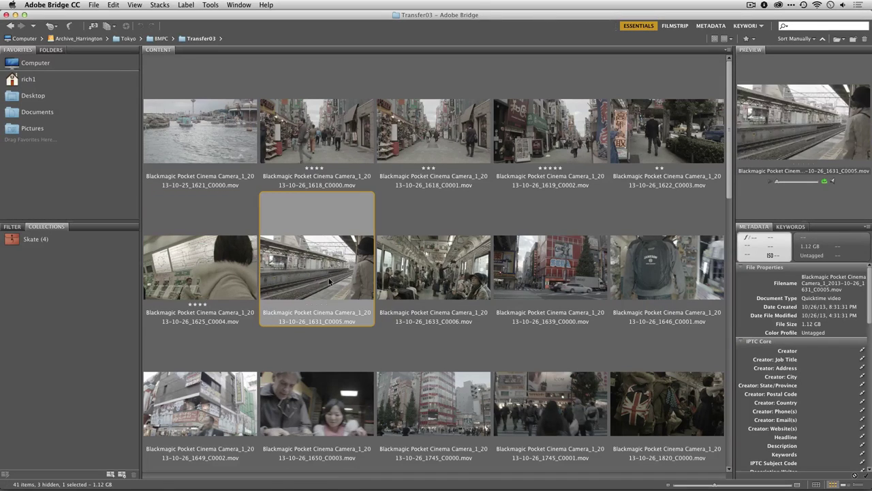
{"action": "key", "text": "ctrl+5"}
Filter the grid to show only four- and five-star clips
{"action": "left_click", "coordinate": [13, 227]}
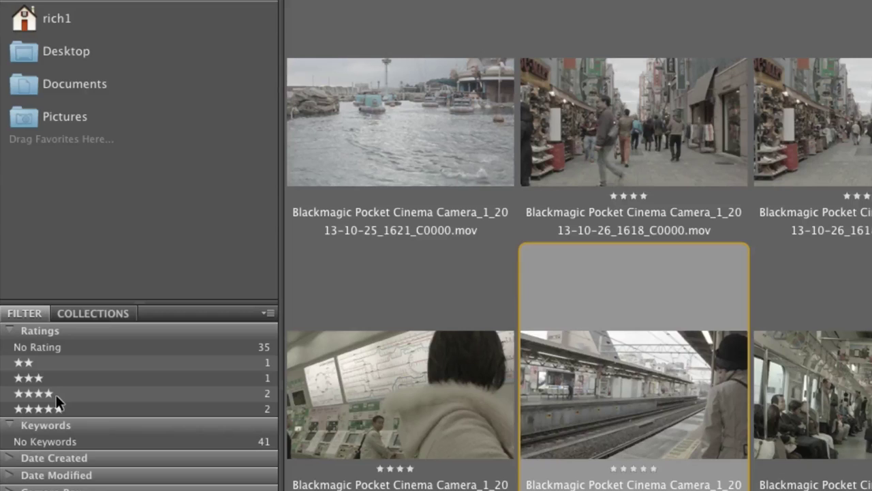
{"action": "left_click", "coordinate": [28, 266]}
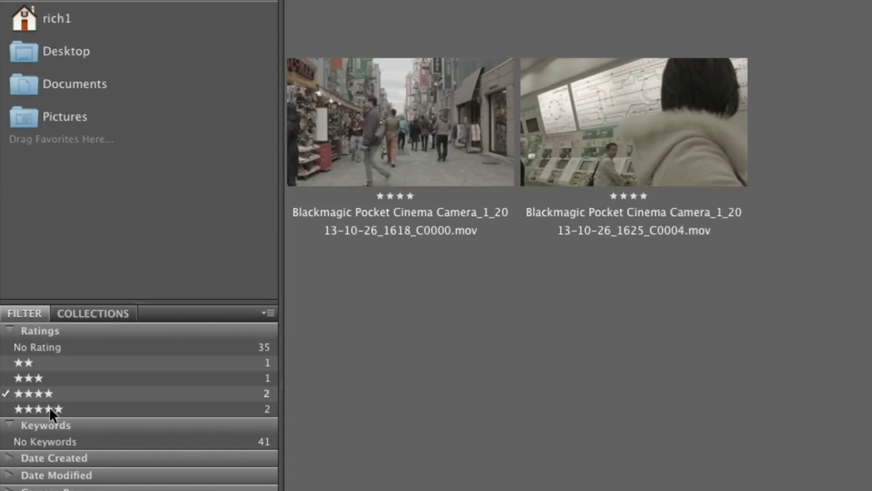
{"action": "left_click", "coordinate": [49, 407]}
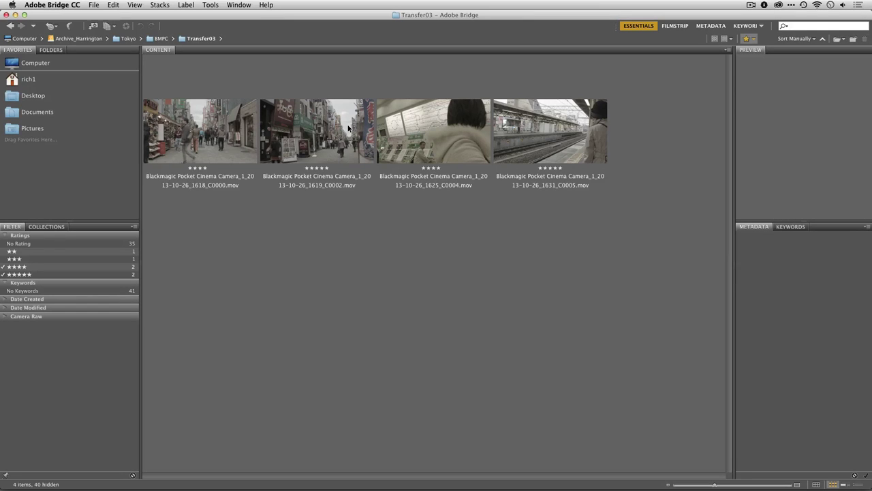
Switch briefly to Photoshop and return to Bridge
{"action": "key", "text": "super+Tab"}
{"action": "key", "text": "super+Tab"}
{"action": "left_click", "coordinate": [74, 6]}
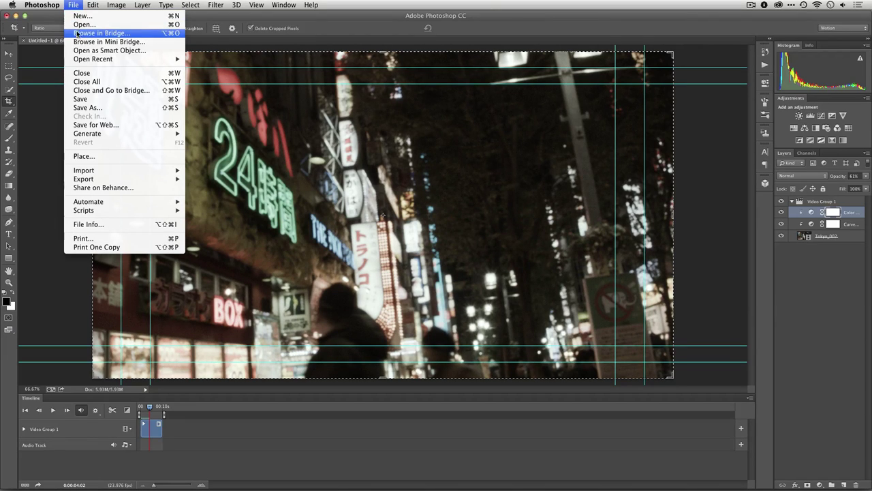
{"action": "left_click", "coordinate": [74, 5]}
{"action": "key", "text": "super+Tab"}
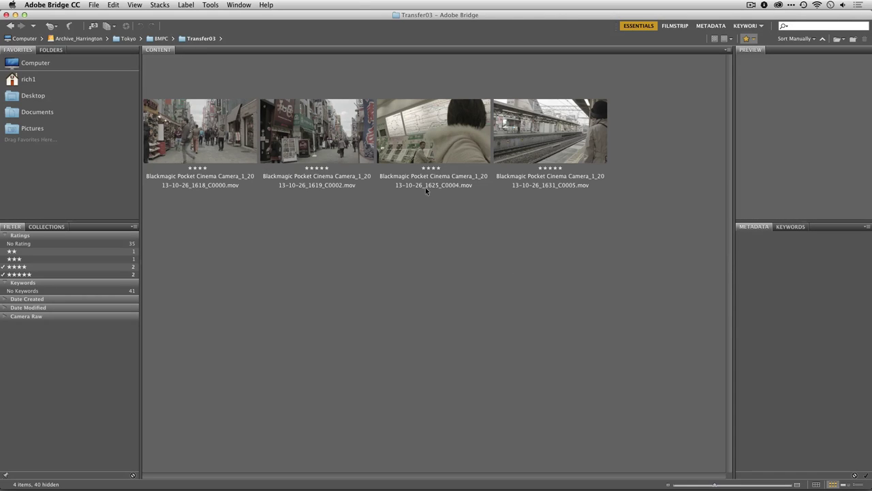
Clear the rating filter and stack the twelve clips 1959_C0005 through 2144_C0002
{"action": "left_click", "coordinate": [20, 267]}
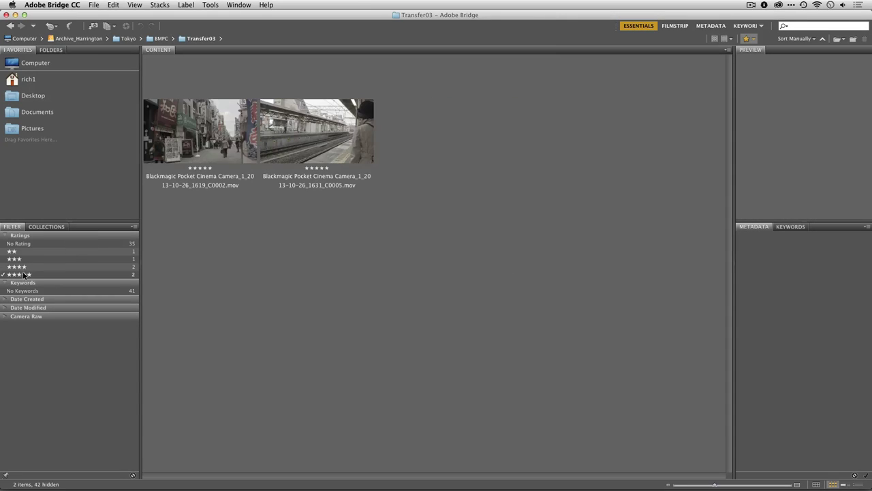
{"action": "scroll", "coordinate": [496, 250], "scroll_direction": "down", "scroll_amount": 10}
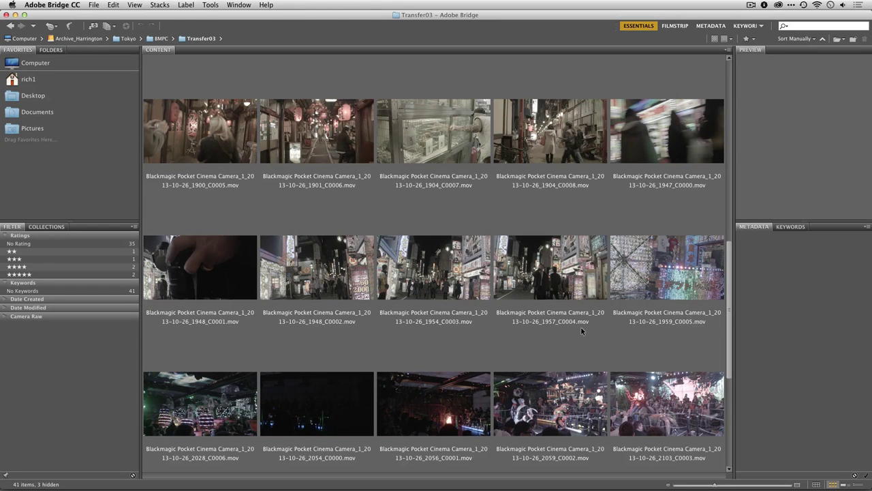
{"action": "left_click", "coordinate": [653, 285]}
{"action": "scroll", "coordinate": [652, 283], "scroll_direction": "down", "scroll_amount": 3}
{"action": "scroll", "coordinate": [653, 284], "scroll_direction": "down", "scroll_amount": 3}
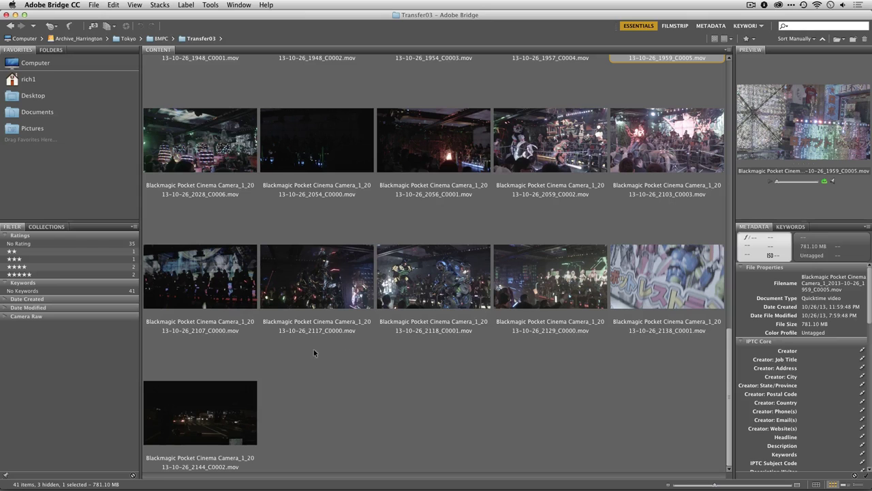
{"action": "left_click", "coordinate": [246, 400], "text": "shift"}
{"action": "scroll", "coordinate": [469, 366], "scroll_direction": "up", "scroll_amount": 3}
{"action": "scroll", "coordinate": [467, 368], "scroll_direction": "up", "scroll_amount": 3}
{"action": "scroll", "coordinate": [467, 364], "scroll_direction": "down", "scroll_amount": 2}
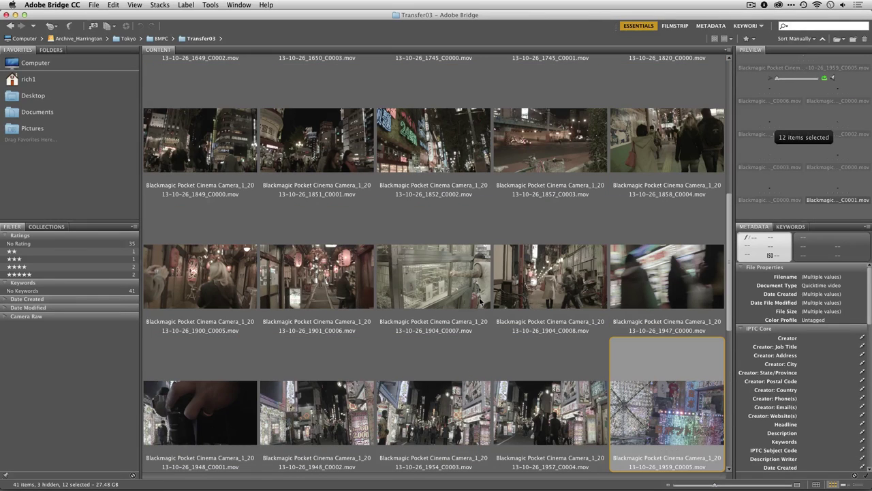
{"action": "left_click", "coordinate": [159, 5]}
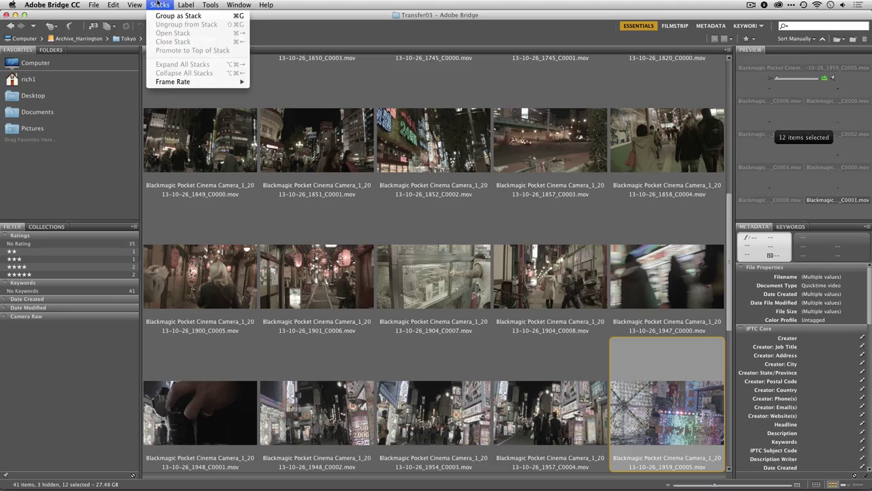
{"action": "left_click", "coordinate": [163, 15]}
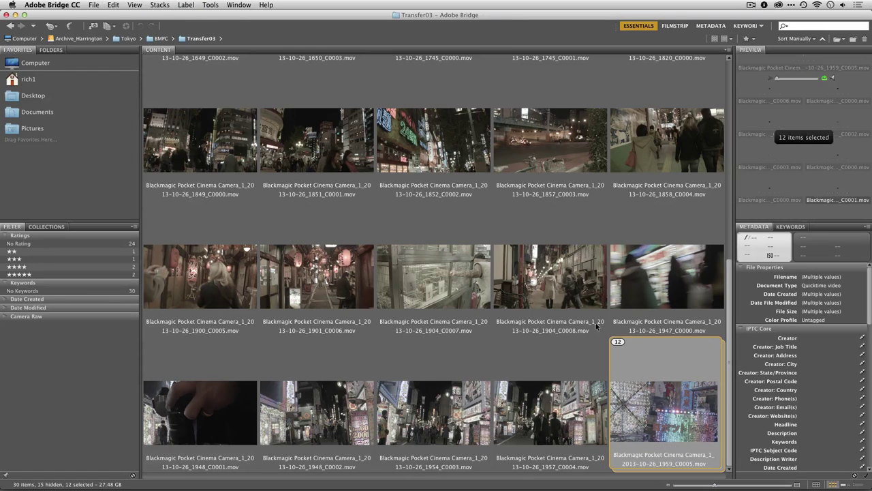
Stack the five clips 1947_C0000 through 1957_C0004
{"action": "left_click", "coordinate": [557, 424]}
{"action": "left_click", "coordinate": [638, 291], "text": "shift"}
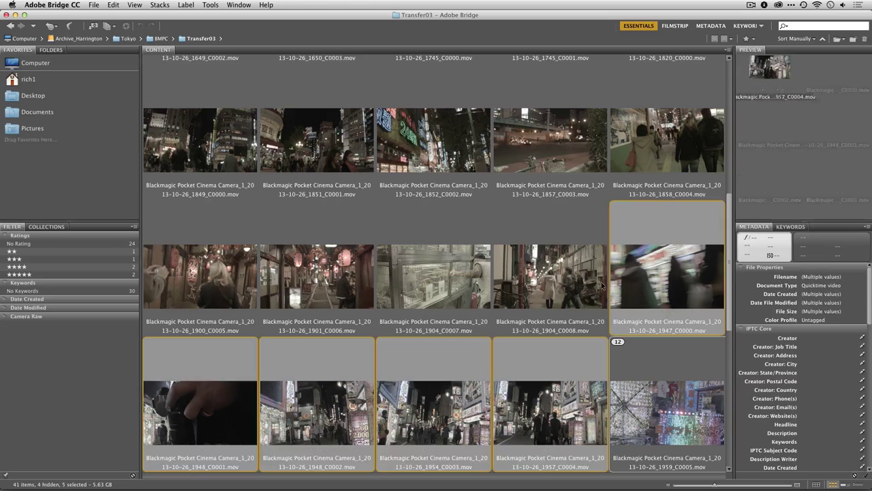
{"action": "left_click", "coordinate": [164, 5]}
{"action": "left_click", "coordinate": [164, 15]}
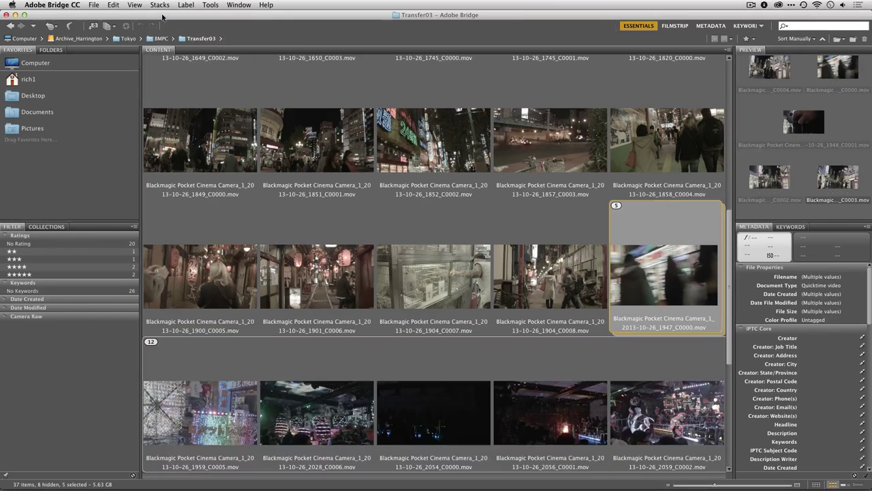
Stack the four night clips 1900_C0005 through 1904_C0008
{"action": "left_click", "coordinate": [529, 251]}
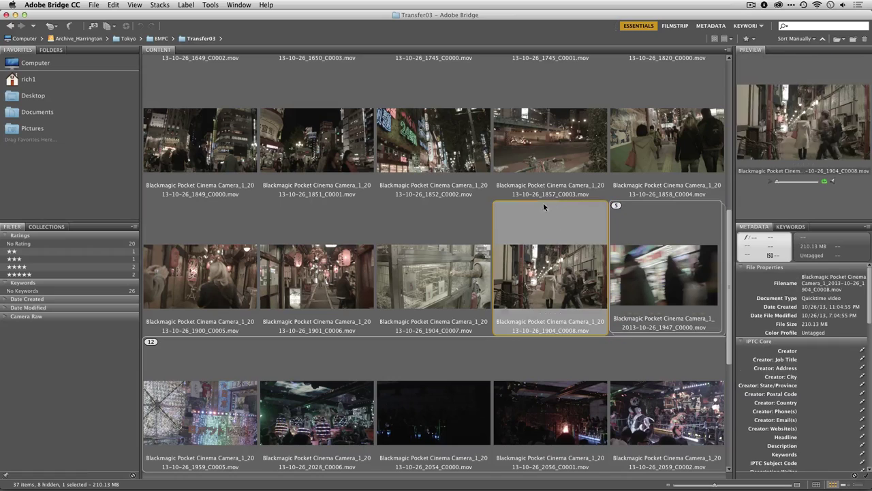
{"action": "scroll", "coordinate": [539, 206], "scroll_direction": "up", "scroll_amount": 5}
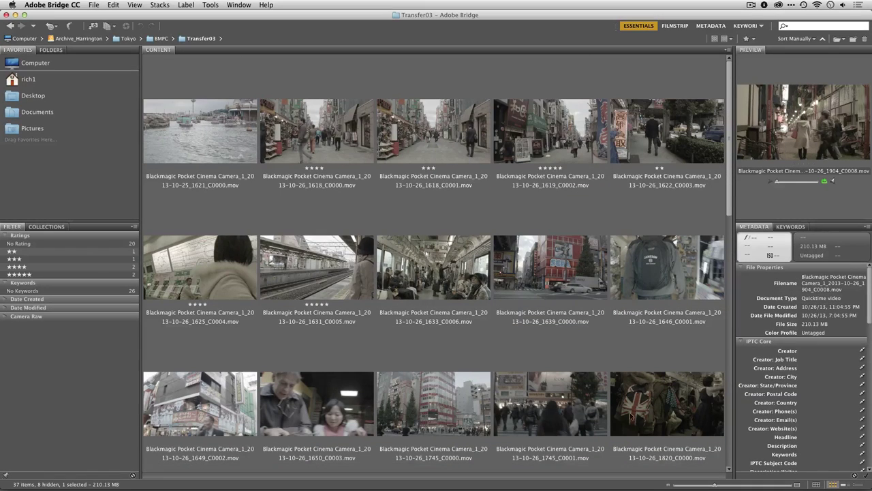
{"action": "scroll", "coordinate": [258, 288], "scroll_direction": "down", "scroll_amount": 5}
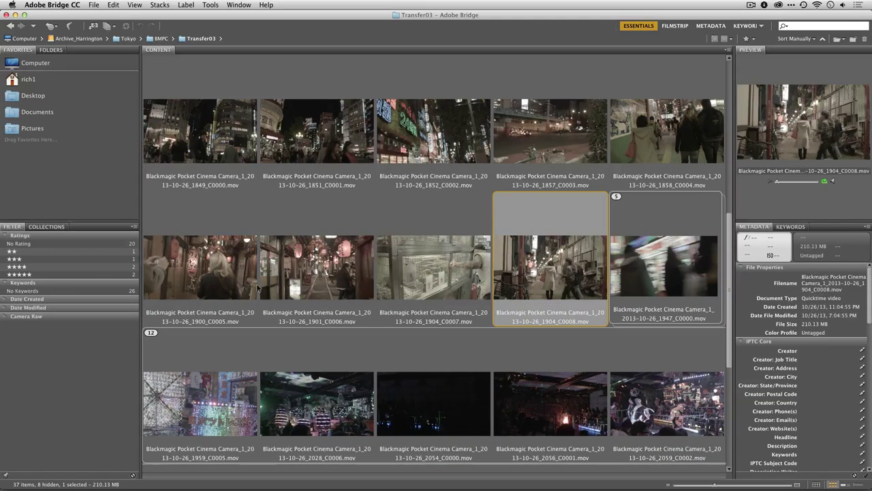
{"action": "left_click", "coordinate": [179, 276], "text": "shift"}
{"action": "key", "text": "super+g"}
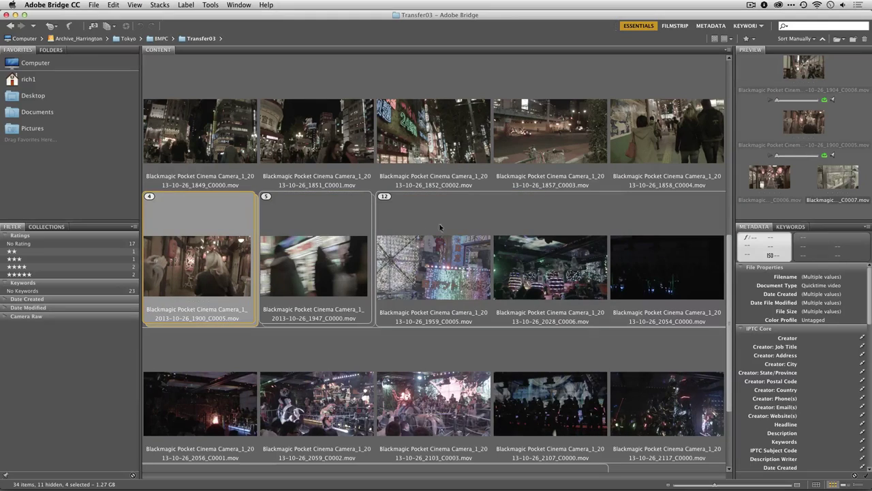
Merge clips 1849_C0000 through 1858_C0004 into that stack, making nine clips
{"action": "left_click", "coordinate": [644, 146], "text": "super"}
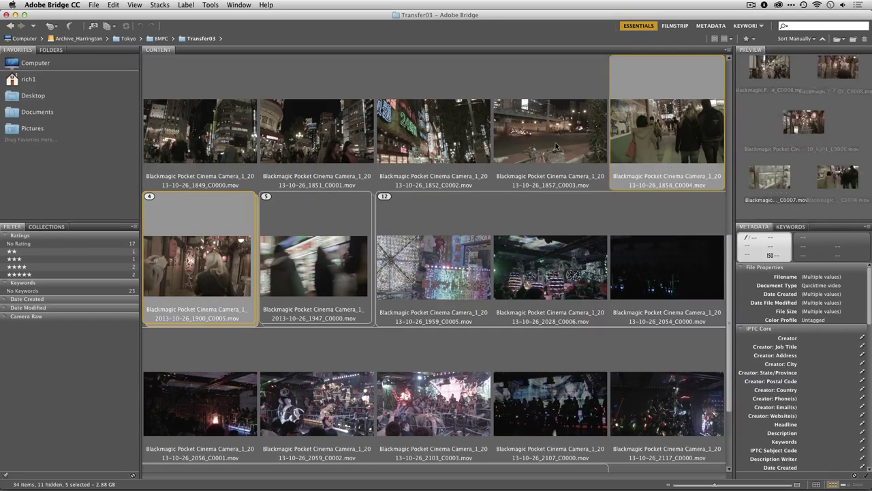
{"action": "left_click", "coordinate": [555, 143], "text": "super"}
{"action": "left_click", "coordinate": [461, 141], "text": "super"}
{"action": "left_click", "coordinate": [354, 139], "text": "super"}
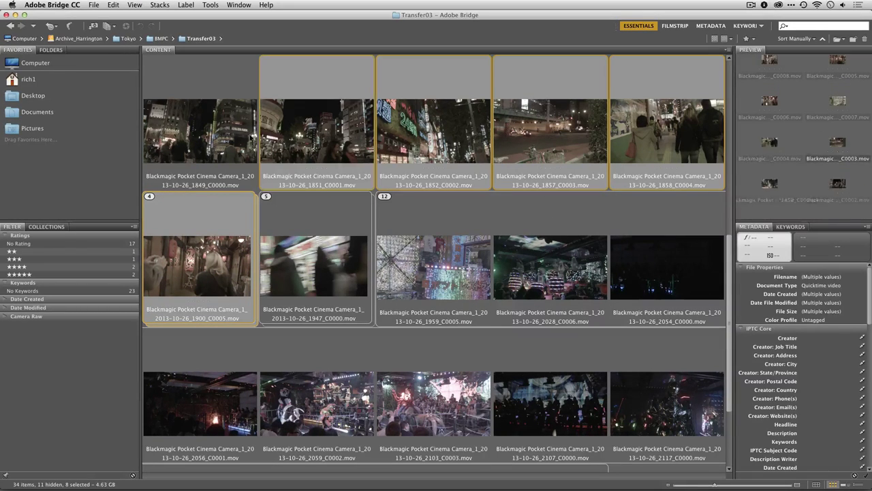
{"action": "left_click", "coordinate": [247, 137], "text": "super"}
{"action": "key", "text": "super+g"}
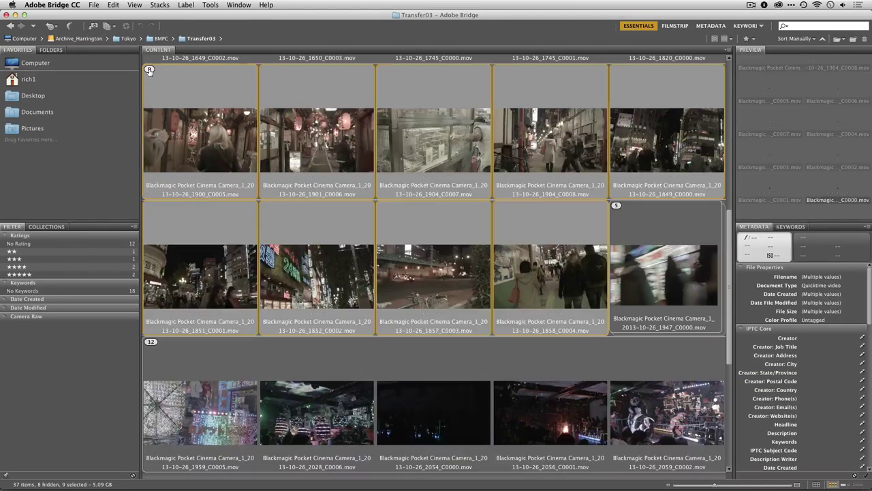
{"action": "left_click", "coordinate": [149, 69]}
{"action": "scroll", "coordinate": [284, 188], "scroll_direction": "up", "scroll_amount": 5}
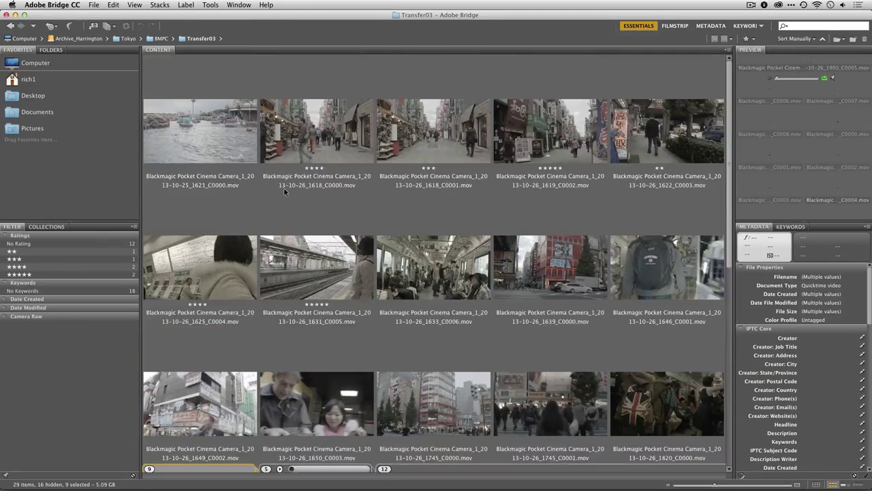
Stack the 14 daytime clips from 1618_C0000 through 1820_C0000
{"action": "left_click", "coordinate": [670, 402]}
{"action": "left_click", "coordinate": [657, 272], "text": "shift"}
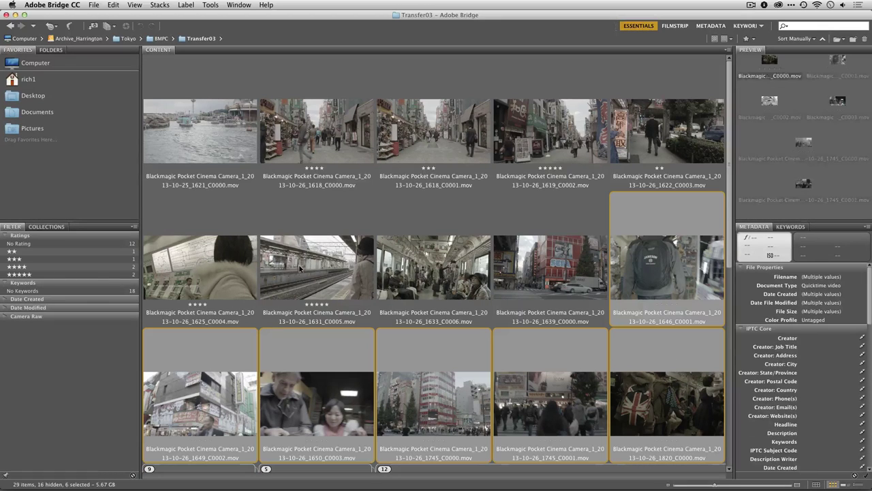
{"action": "left_click", "coordinate": [213, 261], "text": "shift"}
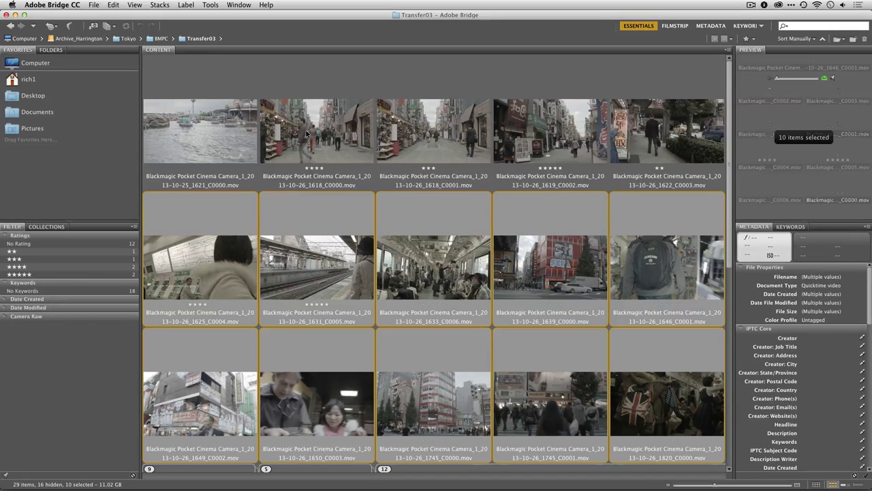
{"action": "left_click", "coordinate": [306, 134], "text": "shift"}
{"action": "key", "text": "super+g"}
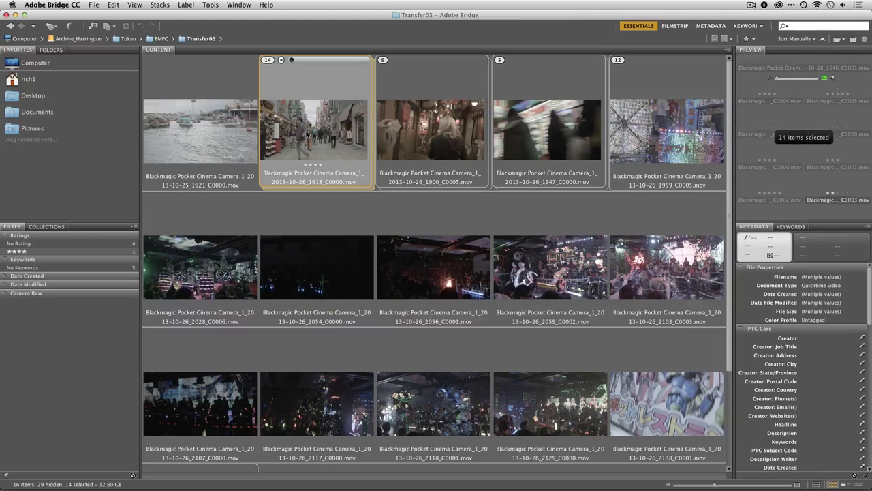
Mark harbour clip 1621_C0000 as Reject via the Label menu
{"action": "left_click", "coordinate": [342, 233]}
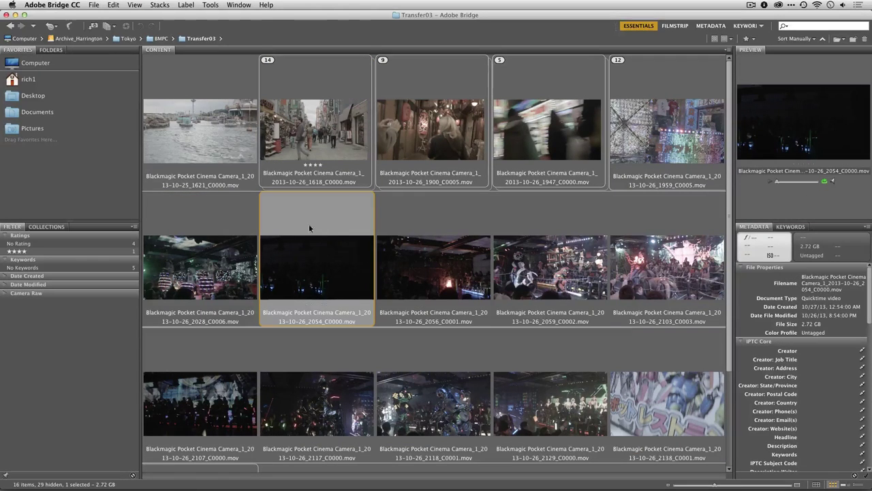
{"action": "left_click", "coordinate": [242, 130]}
{"action": "left_click", "coordinate": [181, 5]}
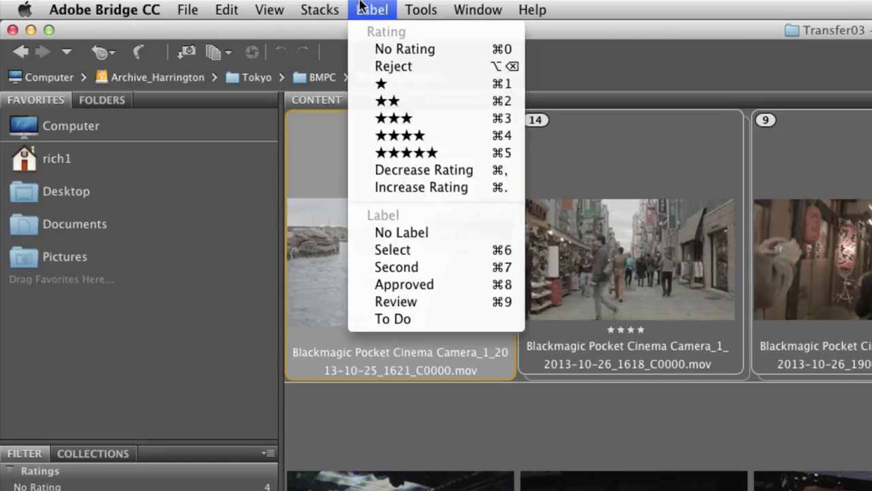
{"action": "left_click", "coordinate": [370, 67]}
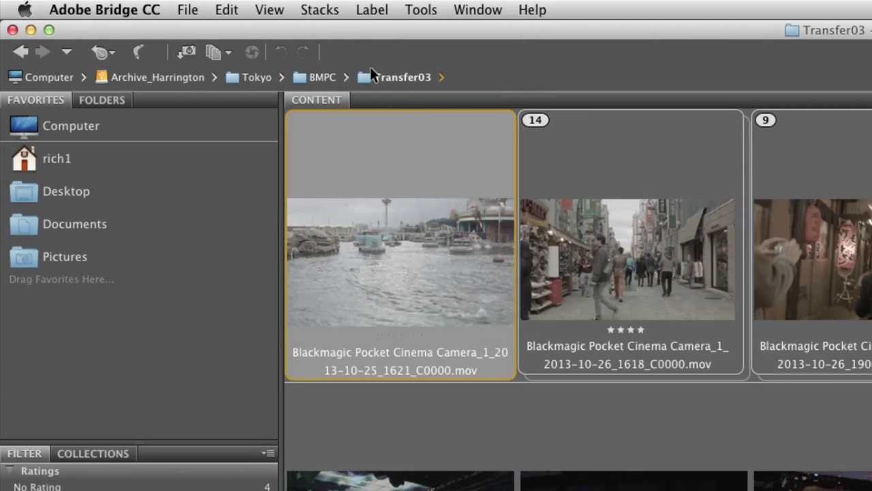
{"action": "left_click", "coordinate": [677, 364]}
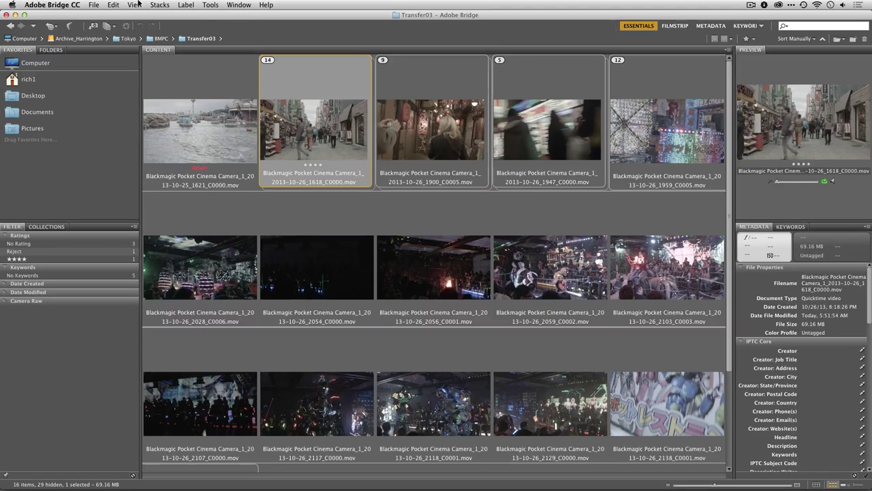
Turn off Show Reject Files and collapse the expanded 12-clip stack
{"action": "left_click", "coordinate": [136, 4]}
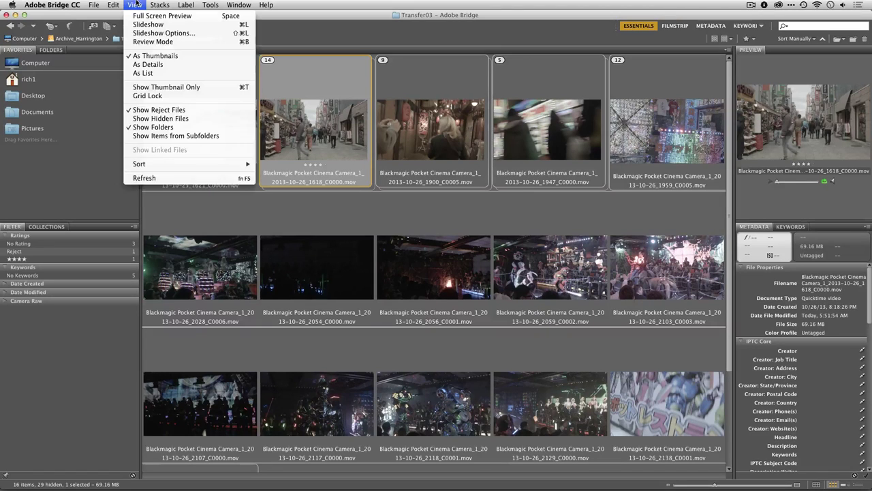
{"action": "left_click", "coordinate": [153, 111]}
{"action": "left_click", "coordinate": [306, 149]}
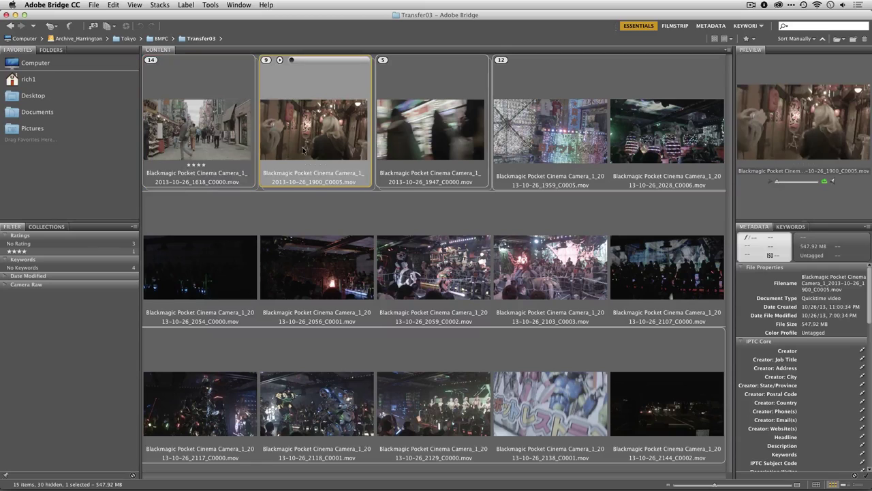
{"action": "left_click", "coordinate": [501, 60]}
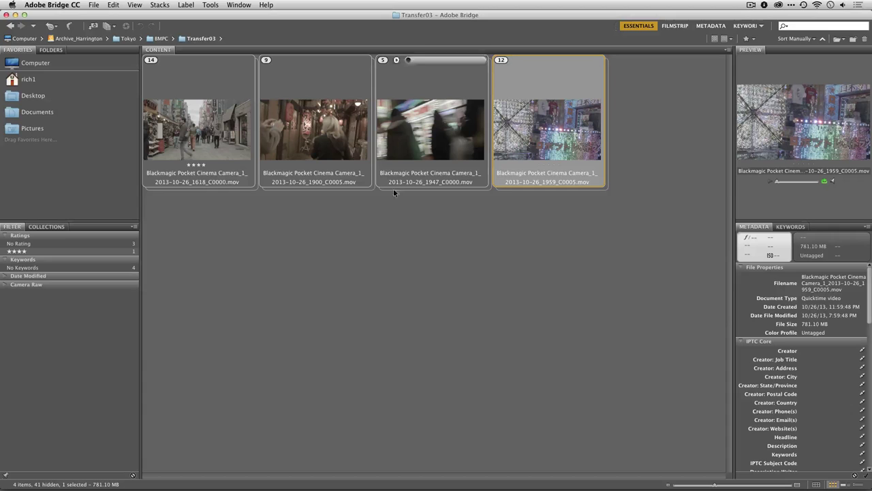
Create an empty collection named 'Tokyo Selects'
{"action": "left_click", "coordinate": [43, 230]}
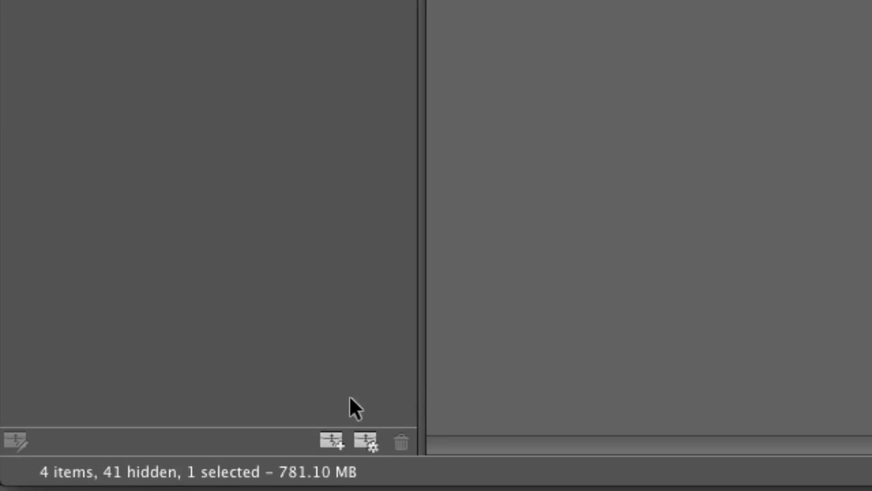
{"action": "left_click", "coordinate": [330, 429]}
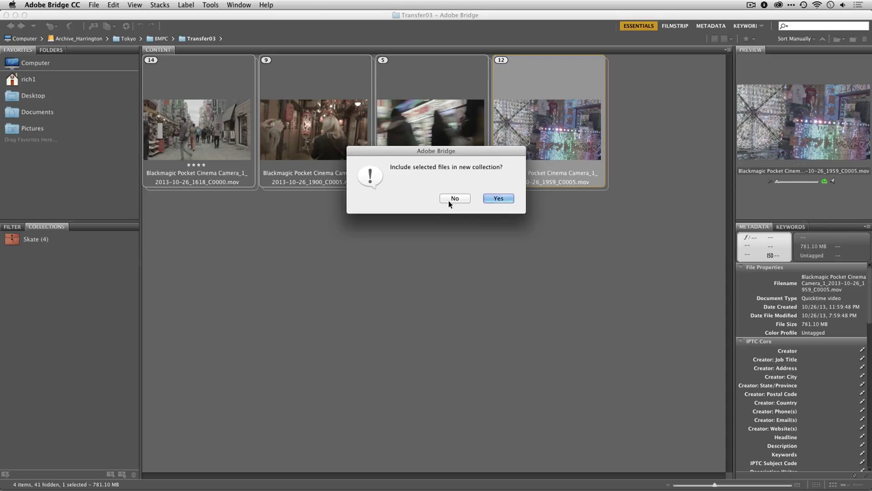
{"action": "left_click", "coordinate": [448, 199]}
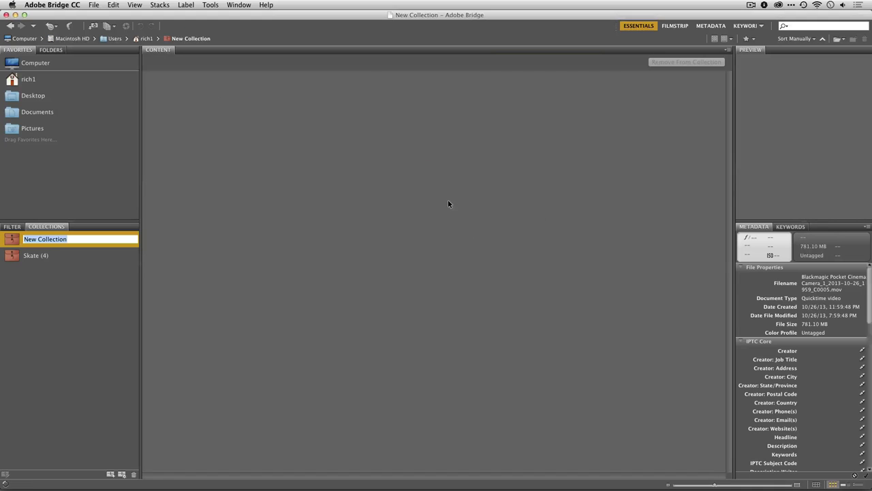
{"action": "type", "text": "Tokyo S"}
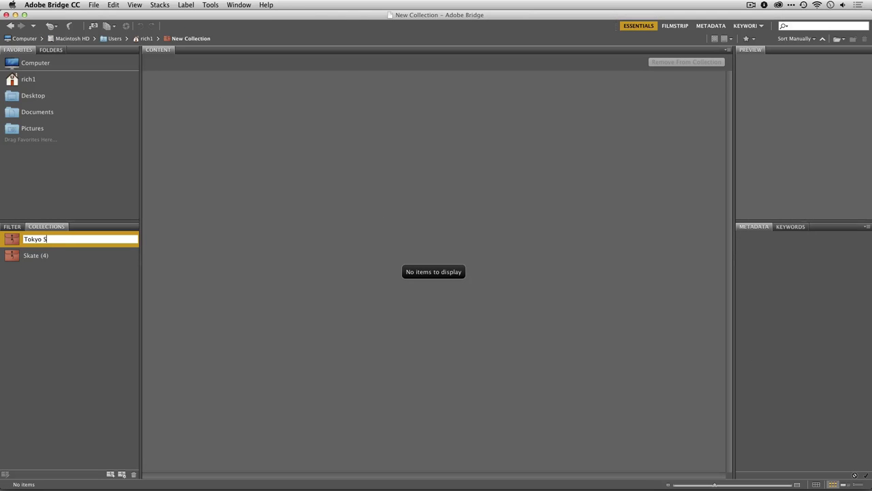
{"action": "type", "text": "elects"}
{"action": "key", "text": "Return"}
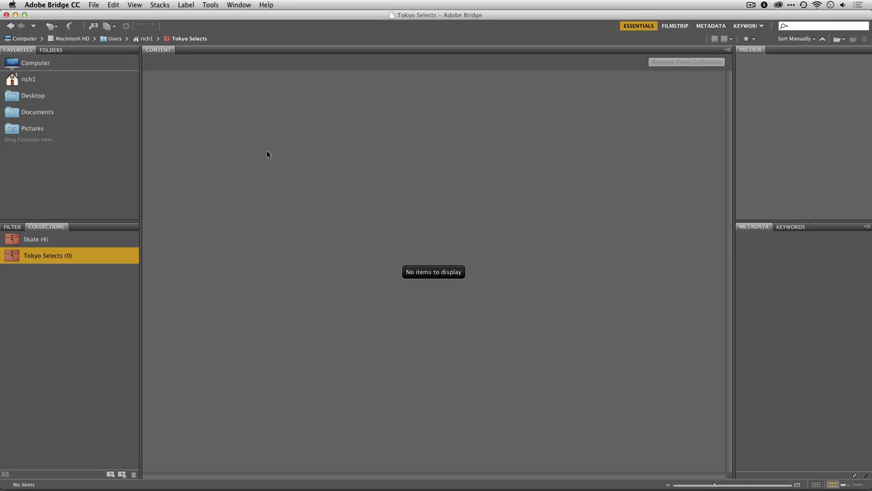
Add clips 1633_C0006, 1631_C0005 and 1618_C0001 to Tokyo Selects
{"action": "left_click", "coordinate": [11, 26]}
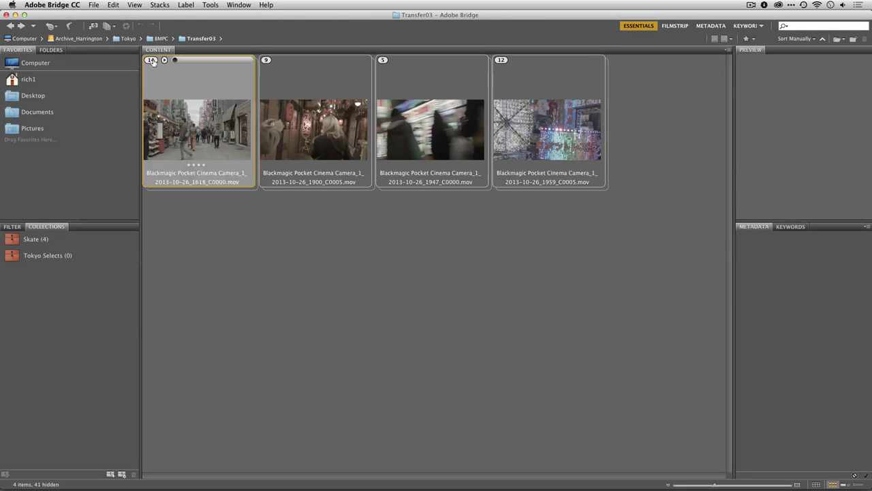
{"action": "left_click", "coordinate": [151, 60]}
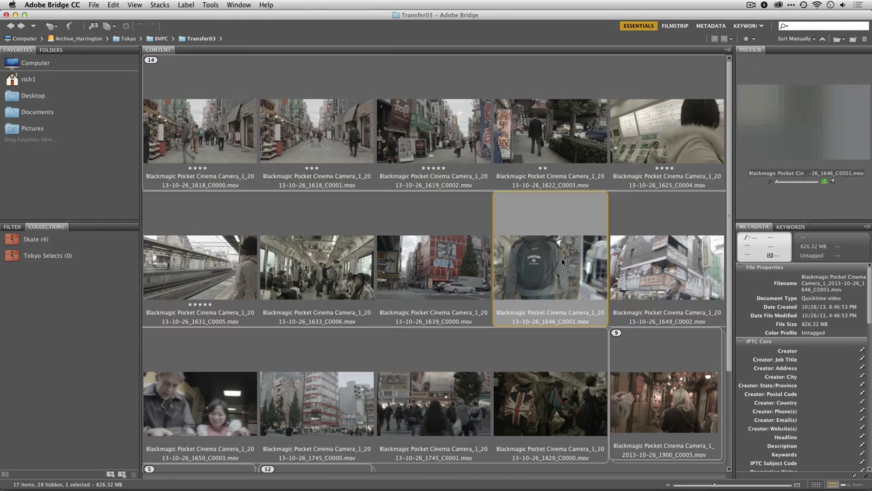
{"action": "left_click", "coordinate": [557, 263]}
{"action": "left_click", "coordinate": [300, 279]}
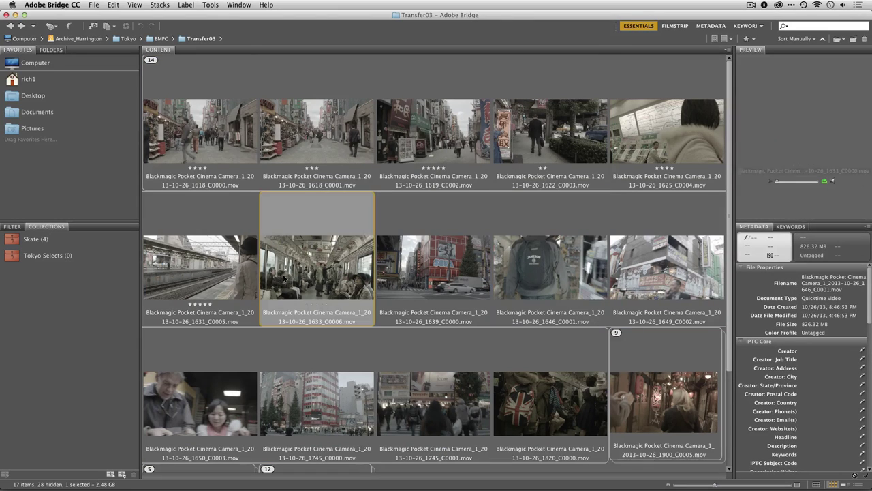
{"action": "left_click", "coordinate": [214, 268], "text": "shift"}
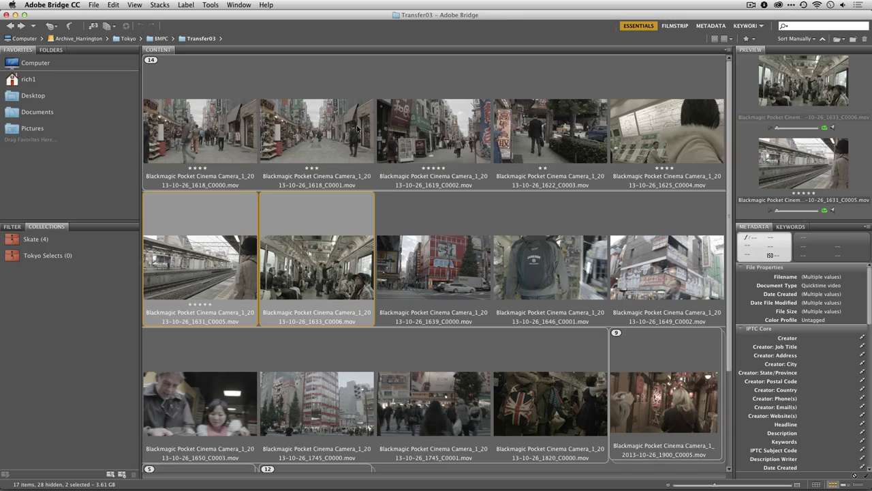
{"action": "left_click", "coordinate": [332, 130], "text": "super"}
{"action": "left_click_drag", "start_coordinate": [332, 129], "coordinate": [70, 255]}
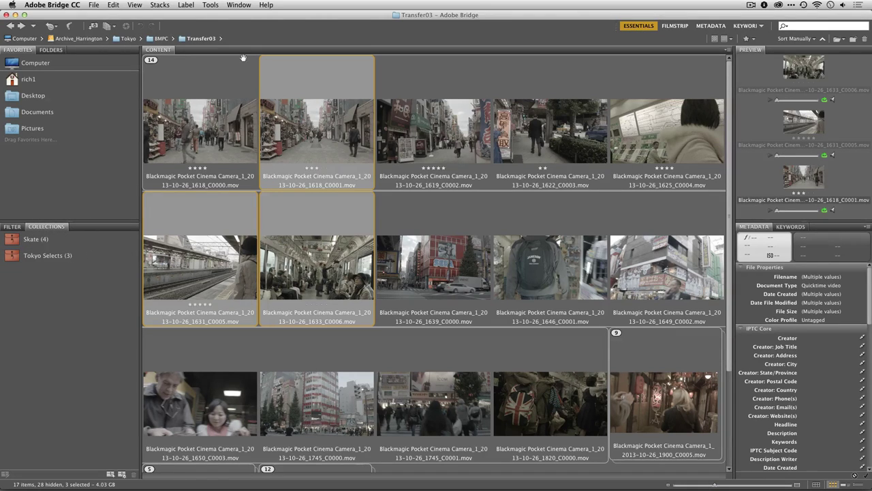
Navigate from BMPC into the Transfer01 folder of night clips
{"action": "left_click", "coordinate": [155, 39]}
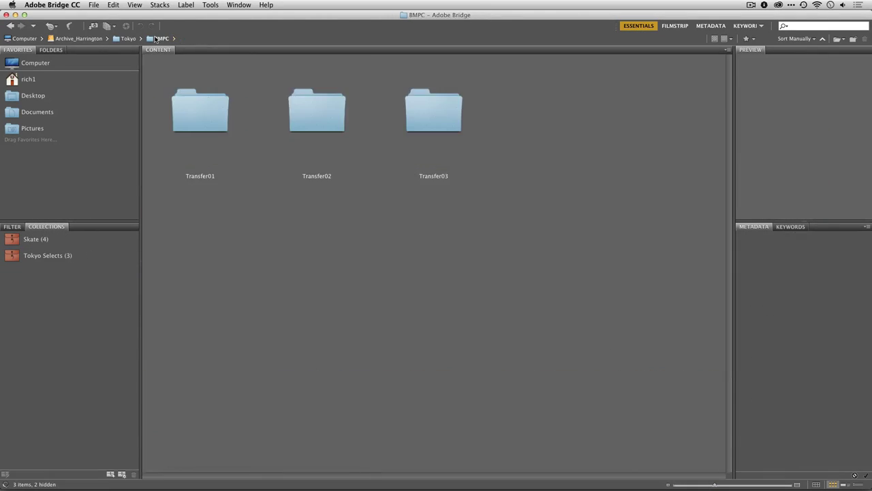
{"action": "double_click", "coordinate": [179, 131]}
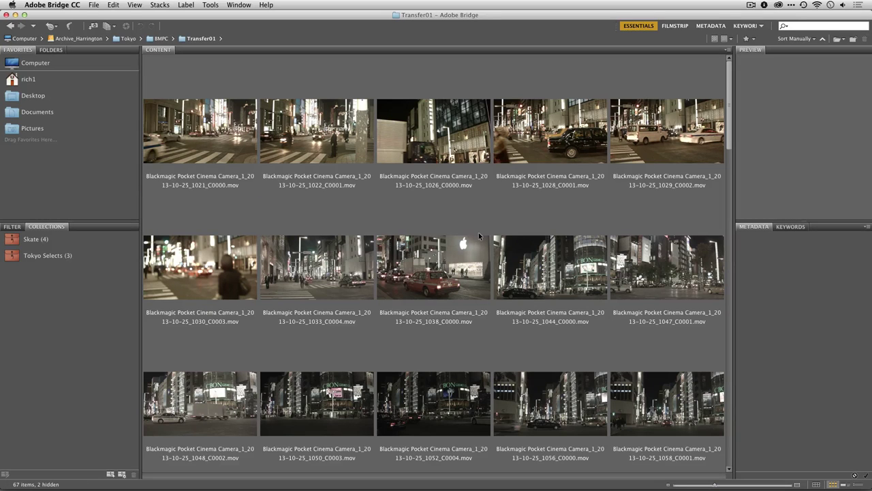
{"action": "scroll", "coordinate": [508, 246], "scroll_direction": "down", "scroll_amount": 5}
{"action": "scroll", "coordinate": [507, 247], "scroll_direction": "down", "scroll_amount": 5}
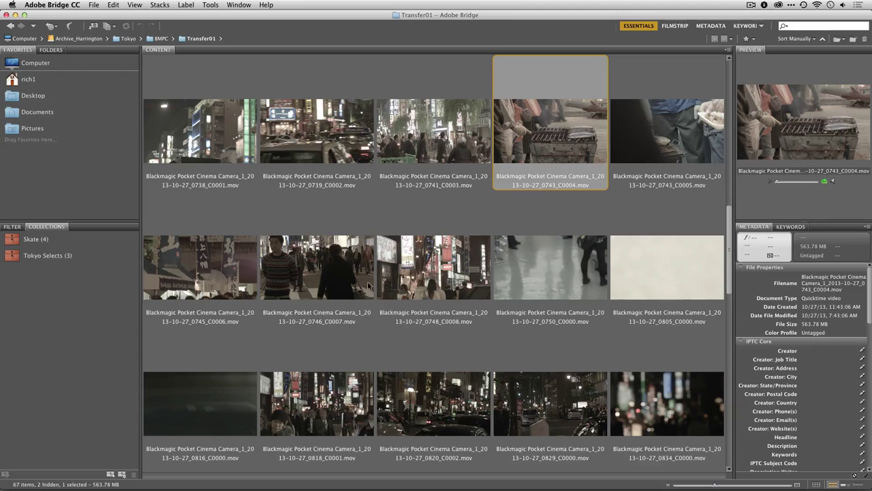
Add night clips including 0748, 0739, 0835 and 0741 to Tokyo Selects
{"action": "left_click", "coordinate": [423, 271], "text": "super"}
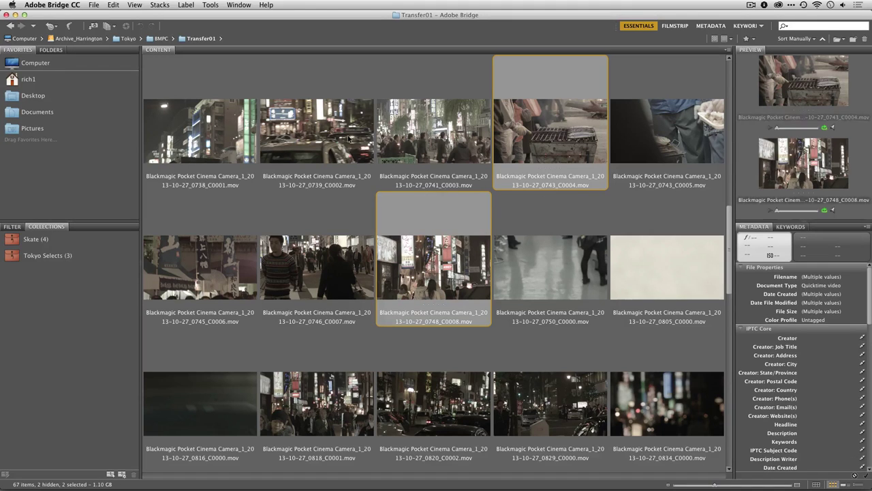
{"action": "left_click", "coordinate": [348, 138], "text": "super"}
{"action": "scroll", "coordinate": [605, 287], "scroll_direction": "down", "scroll_amount": 2}
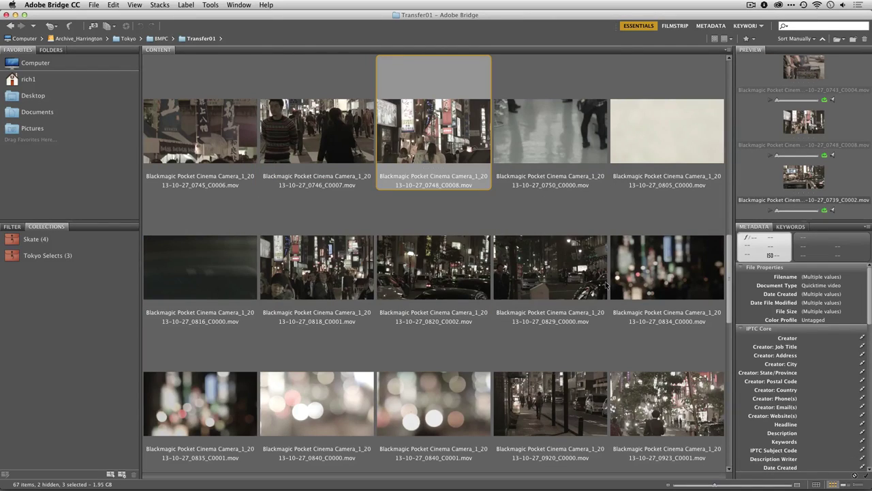
{"action": "scroll", "coordinate": [605, 286], "scroll_direction": "down", "scroll_amount": 2}
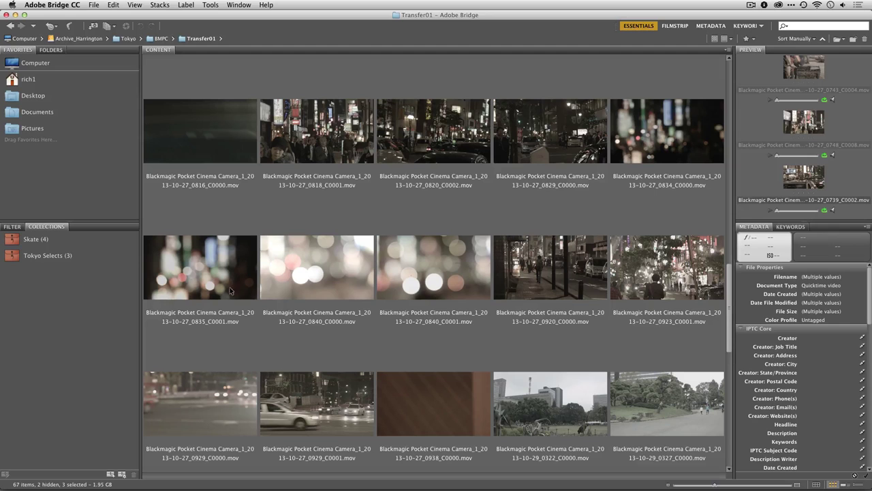
{"action": "left_click", "coordinate": [218, 267], "text": "super"}
{"action": "scroll", "coordinate": [545, 351], "scroll_direction": "down", "scroll_amount": 4}
{"action": "scroll", "coordinate": [547, 351], "scroll_direction": "down", "scroll_amount": 3}
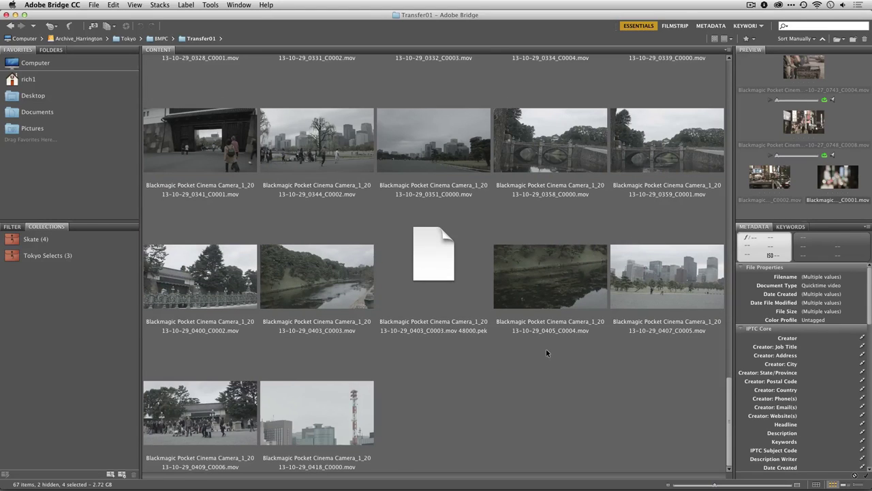
{"action": "scroll", "coordinate": [546, 347], "scroll_direction": "up", "scroll_amount": 8}
{"action": "scroll", "coordinate": [511, 300], "scroll_direction": "up", "scroll_amount": 5}
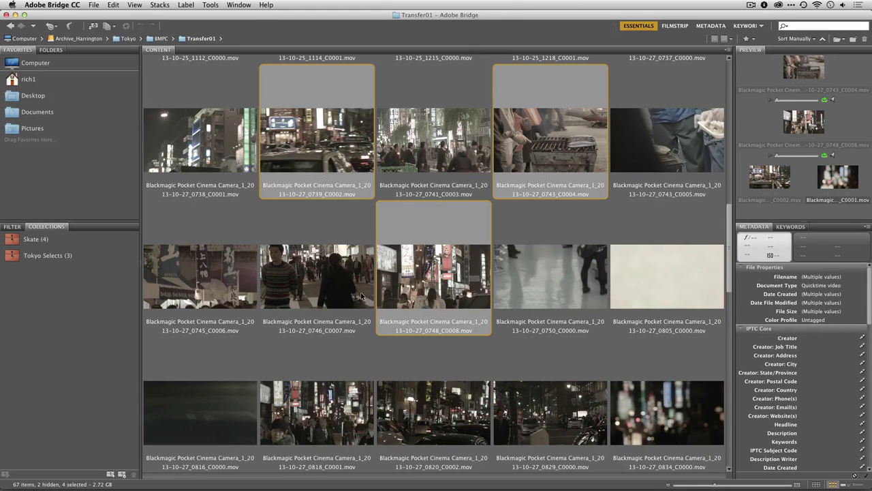
{"action": "left_click", "coordinate": [443, 142], "text": "super"}
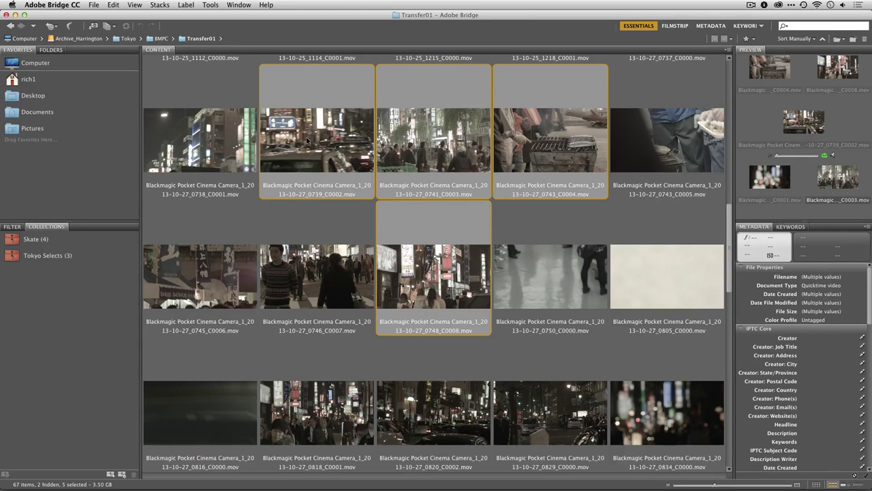
{"action": "mouse_move", "coordinate": [308, 141]}
{"action": "left_mouse_down"}
{"action": "mouse_move", "coordinate": [239, 188]}
{"action": "mouse_move", "coordinate": [64, 255]}
{"action": "left_mouse_up"}
In Tokyo Selects, move 0741 earlier, 0835 to fourth, 0743 to start row two
{"action": "left_click", "coordinate": [53, 256]}
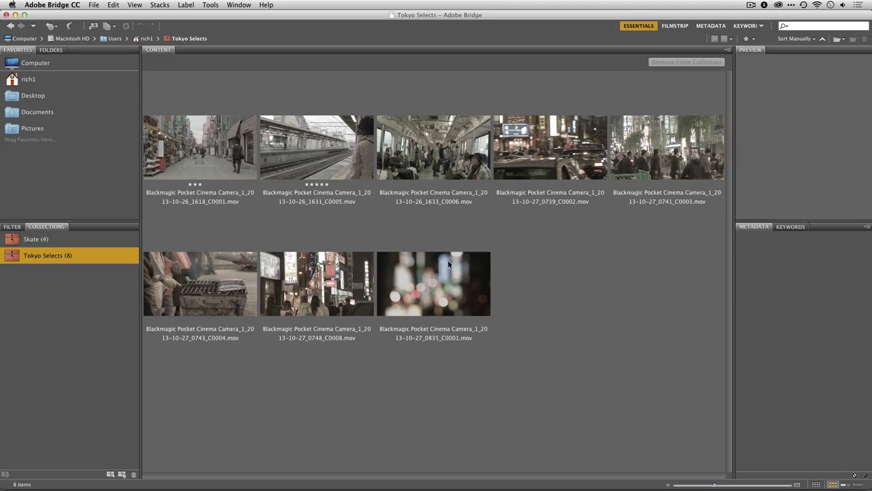
{"action": "left_click_drag", "start_coordinate": [650, 172], "coordinate": [530, 155]}
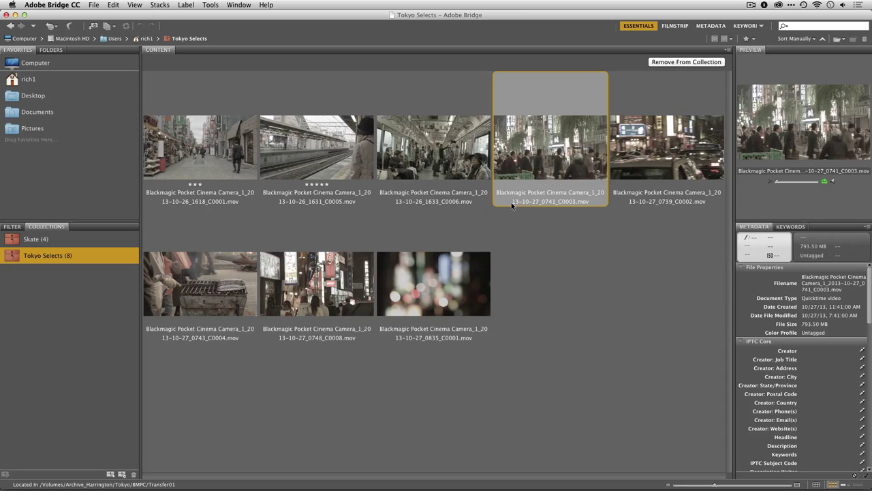
{"action": "left_click_drag", "start_coordinate": [450, 280], "coordinate": [499, 198]}
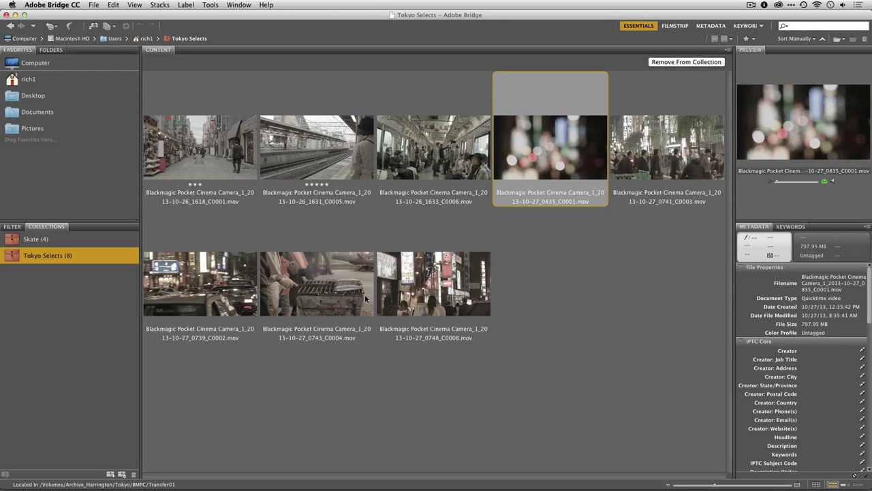
{"action": "left_click_drag", "start_coordinate": [349, 300], "coordinate": [163, 279]}
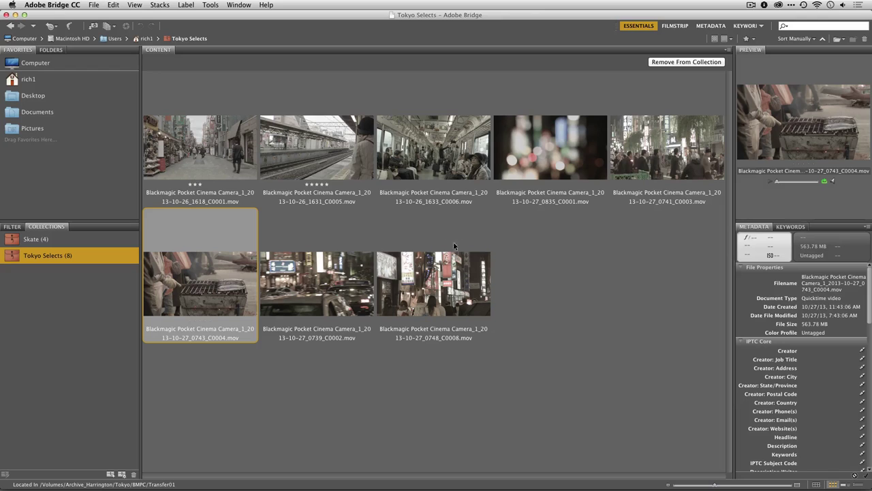
{"action": "left_click", "coordinate": [546, 235]}
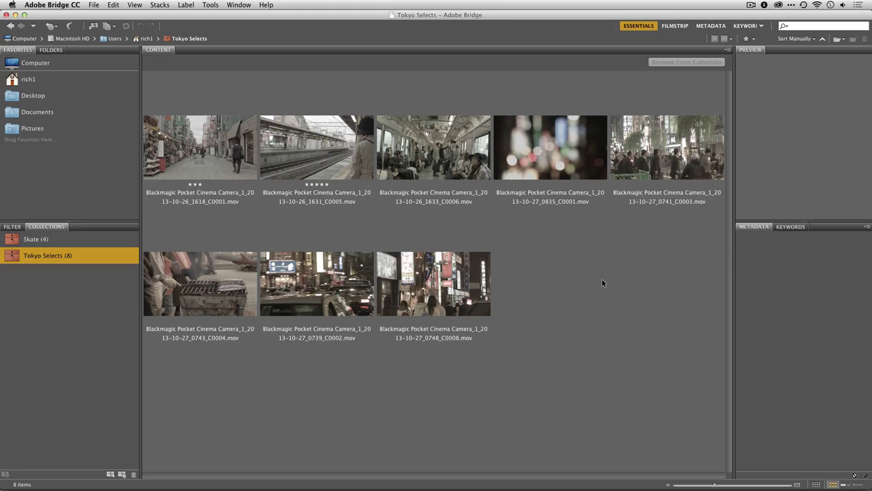
Batch Rename all eight clips as copies into a new Desktop folder 'Tokyo_Rough_Cut'
{"action": "key", "text": "super+a"}
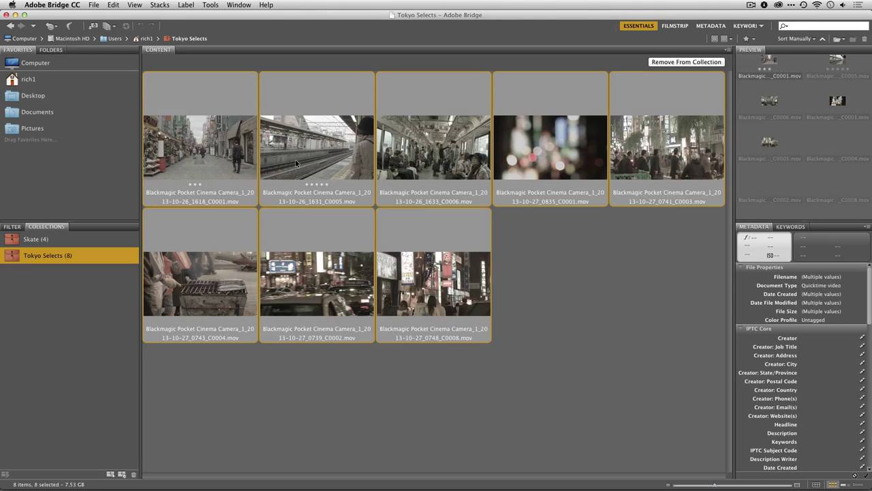
{"action": "left_click", "coordinate": [210, 4]}
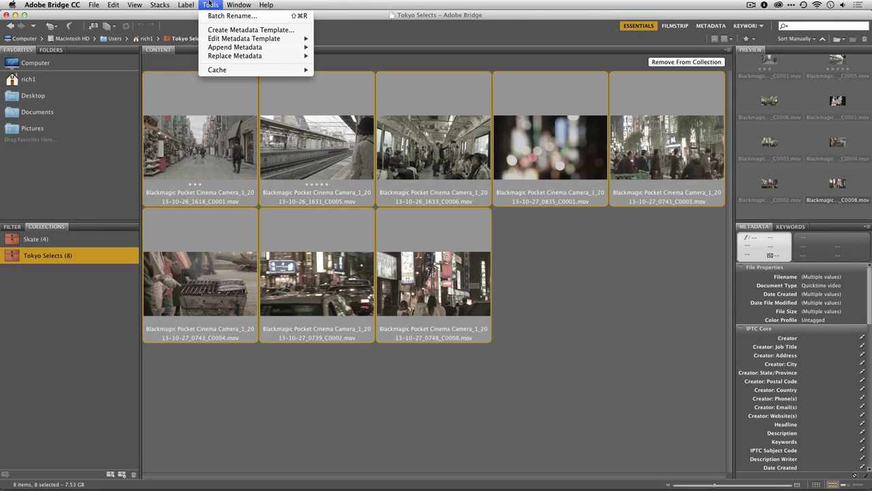
{"action": "left_click", "coordinate": [218, 17]}
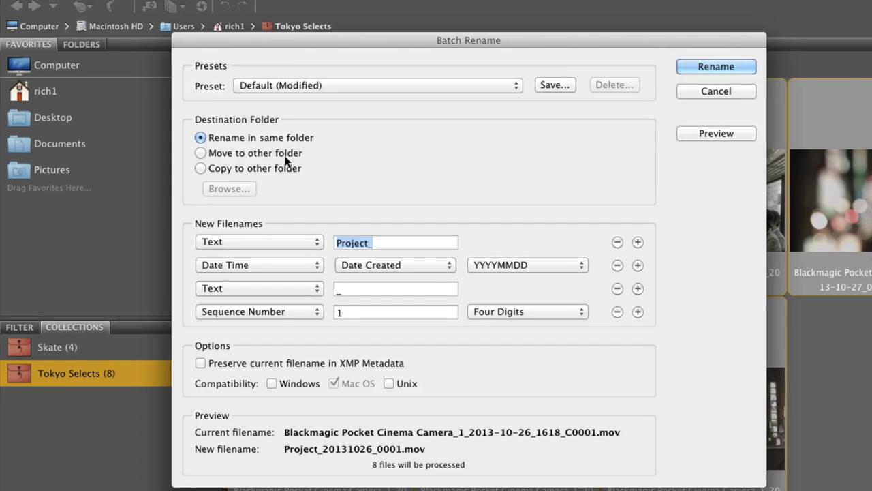
{"action": "left_click", "coordinate": [269, 169]}
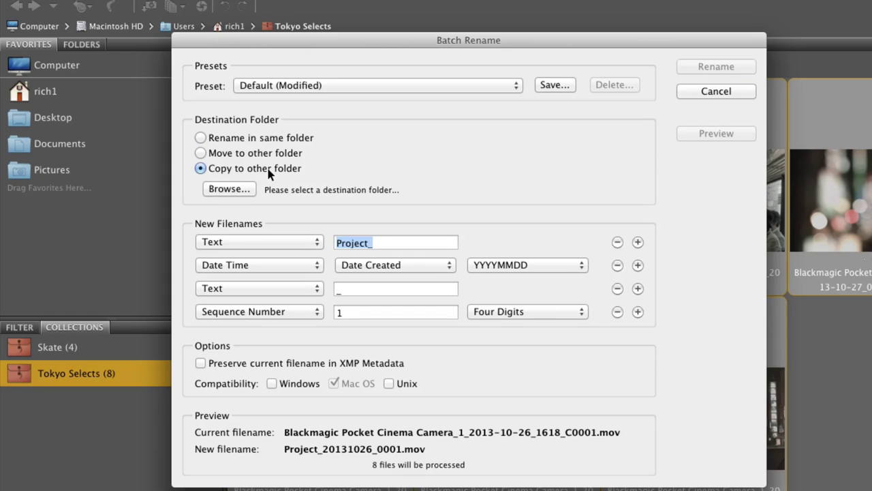
{"action": "left_click", "coordinate": [250, 189]}
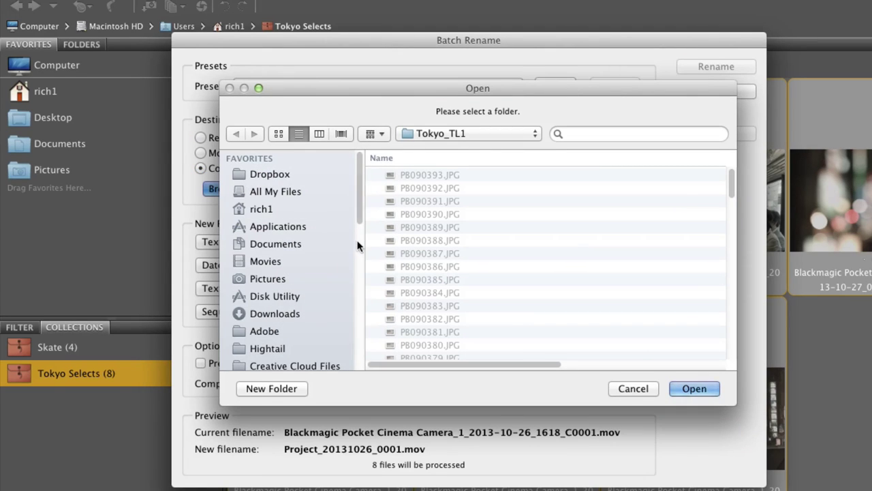
{"action": "key", "text": "super+shift+d"}
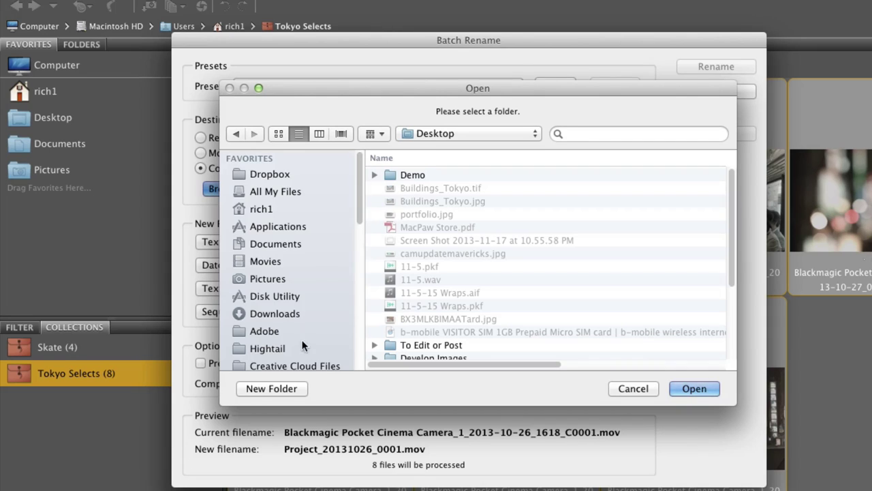
{"action": "left_click", "coordinate": [293, 387]}
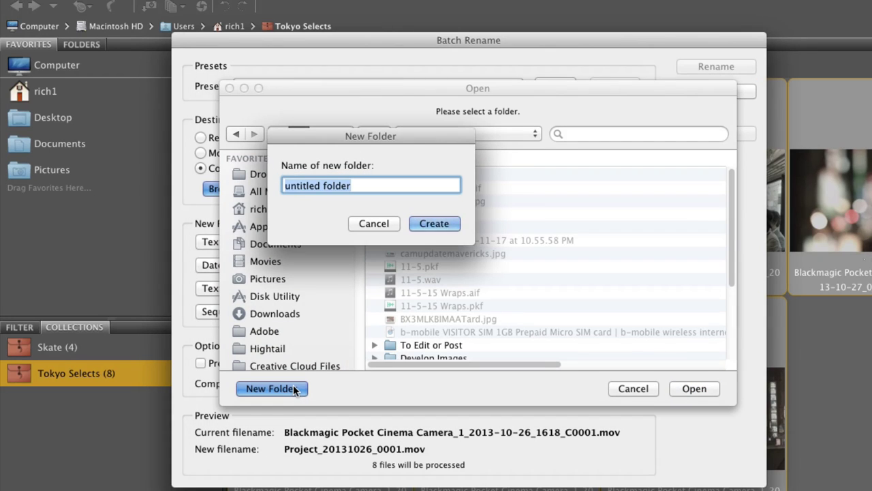
{"action": "type", "text": "Tokyo_Rough_Cut"}
{"action": "key", "text": "Return"}
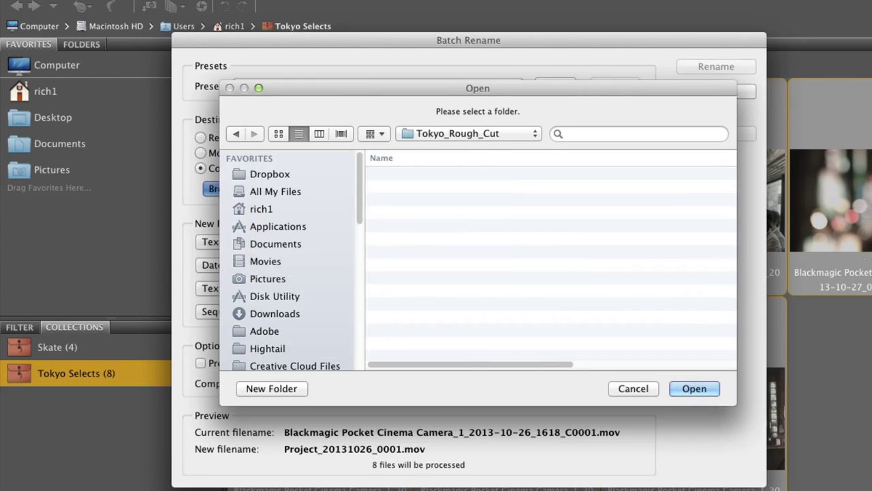
Name copies Tokyo_Night_ plus three-digit sequence, preserving original names, Windows-compatible
{"action": "left_click", "coordinate": [690, 390]}
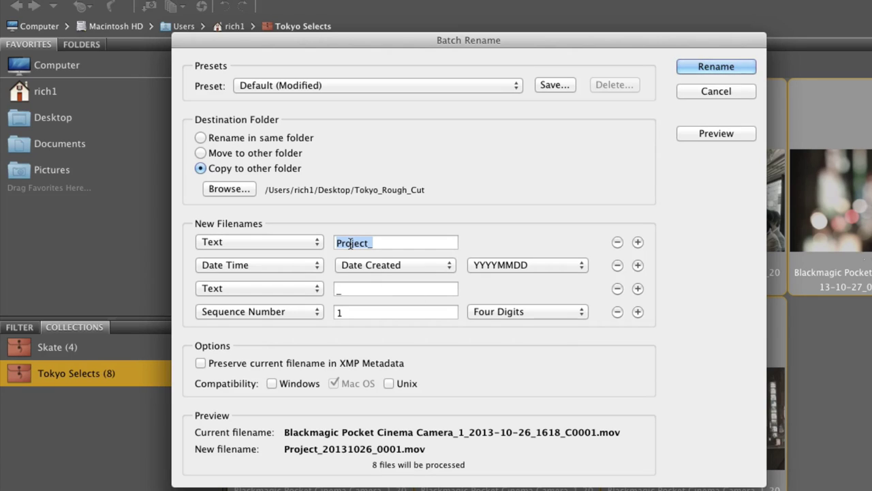
{"action": "type", "text": "Tokyo_Night_"}
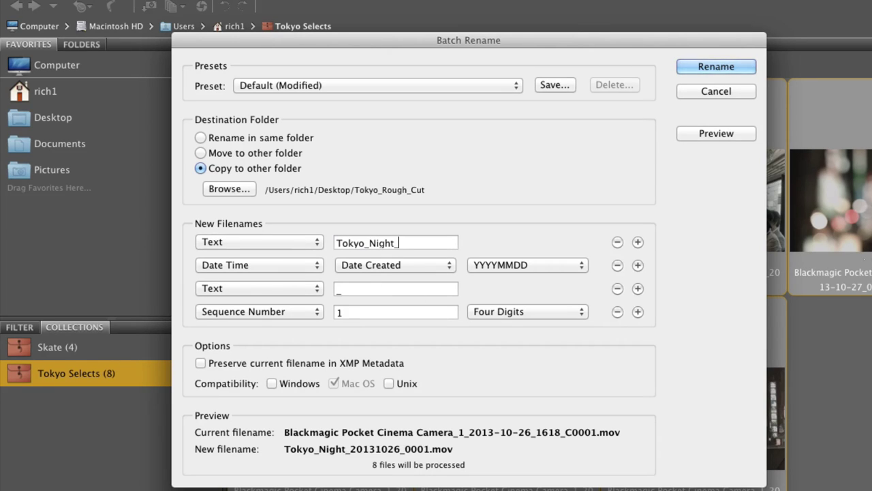
{"action": "left_click", "coordinate": [618, 265]}
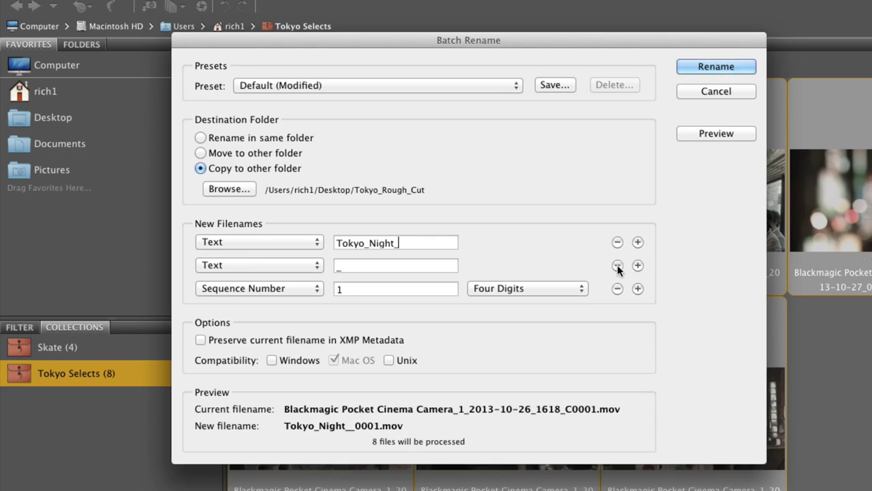
{"action": "left_click", "coordinate": [299, 267]}
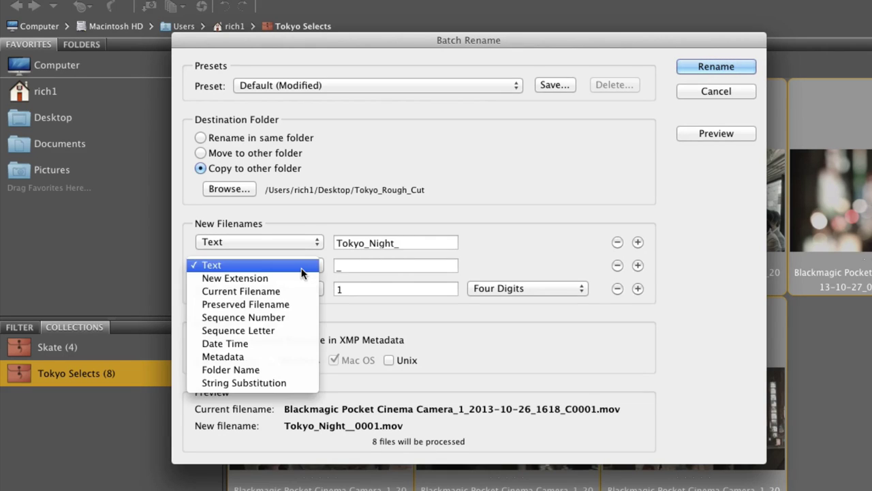
{"action": "left_click", "coordinate": [300, 317]}
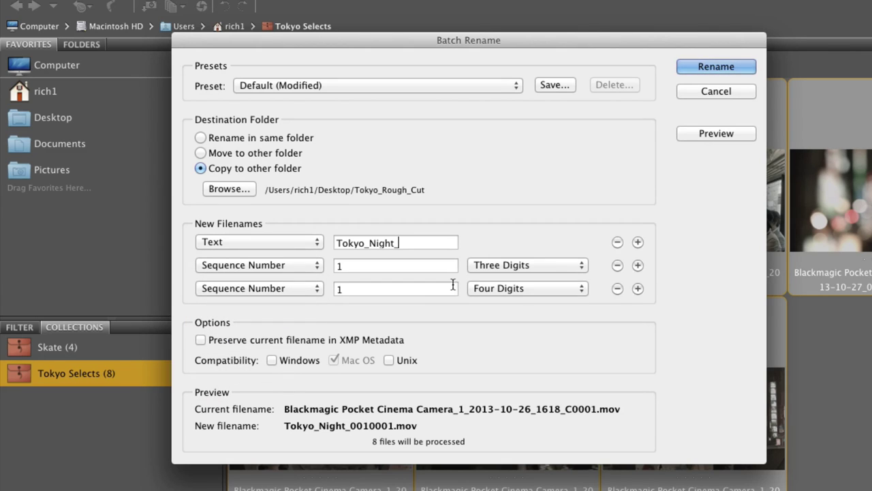
{"action": "left_click", "coordinate": [617, 289]}
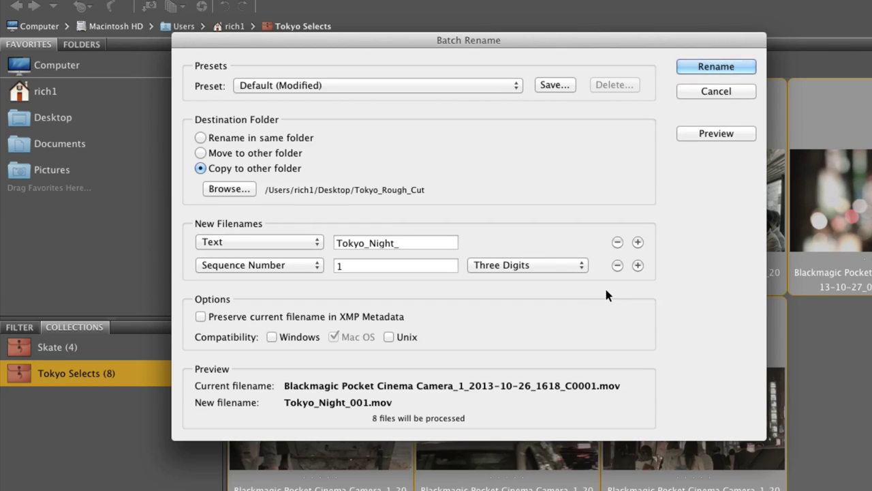
{"action": "left_click", "coordinate": [211, 319]}
{"action": "left_click", "coordinate": [272, 336]}
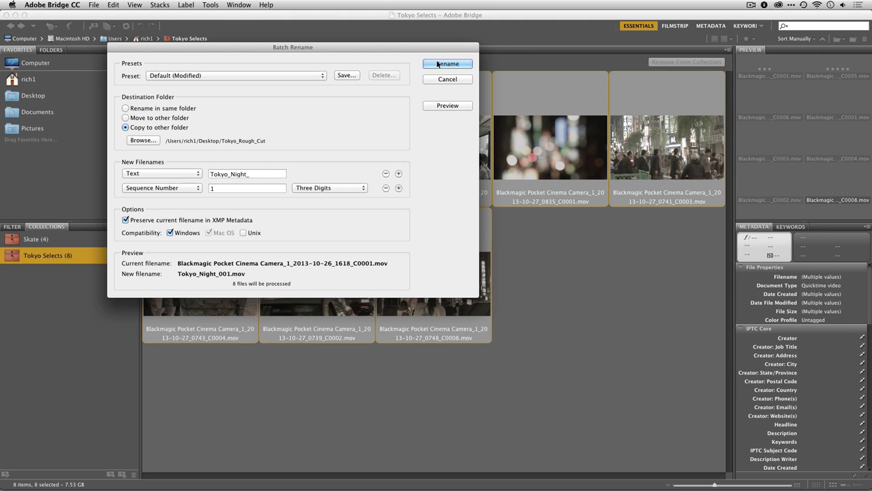
Run the batch rename, copying the eight Tokyo clips into Tokyo_Rough_Cut as Tokyo_Night files
{"action": "left_click", "coordinate": [437, 64]}
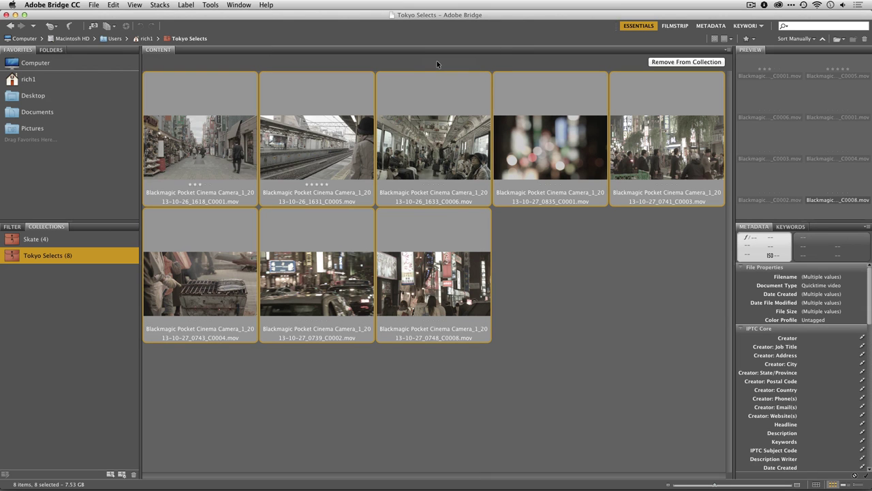